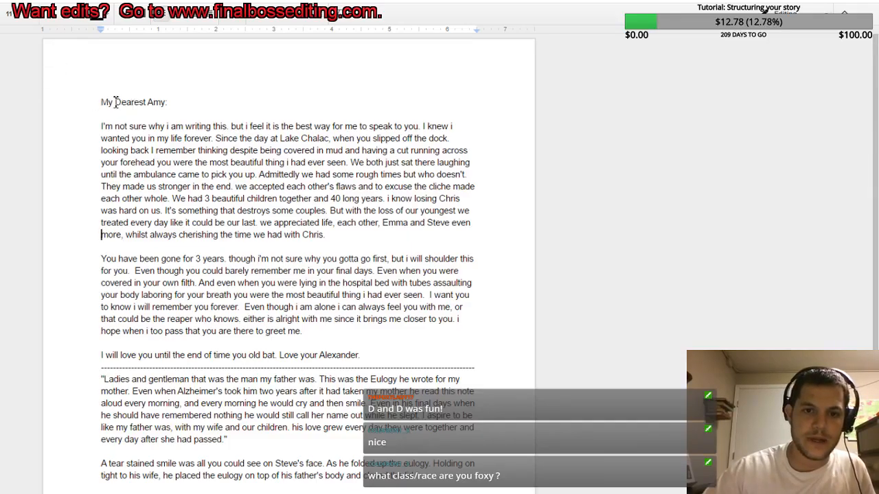
Step: Switch the document to Suggesting mode and capitalize the "i" in "why i am writing this" in the opening sentence
scroll(137, 206, "down", 3)
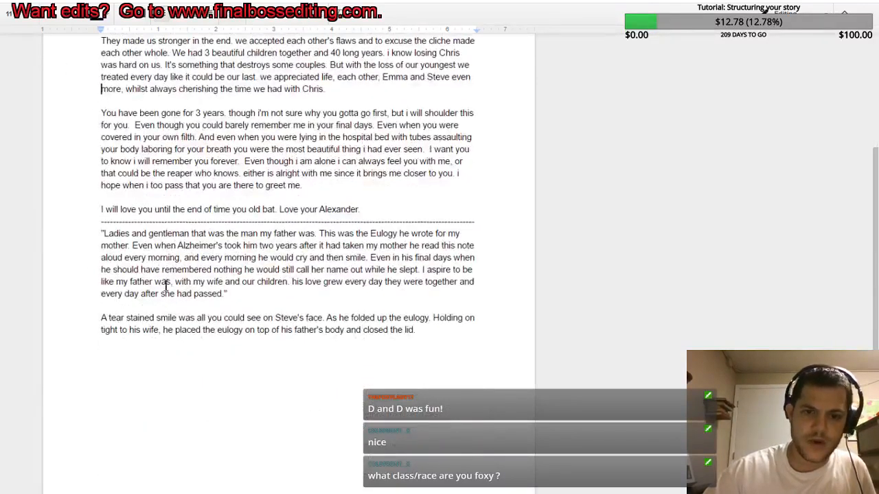
scroll(159, 305, "up", 3)
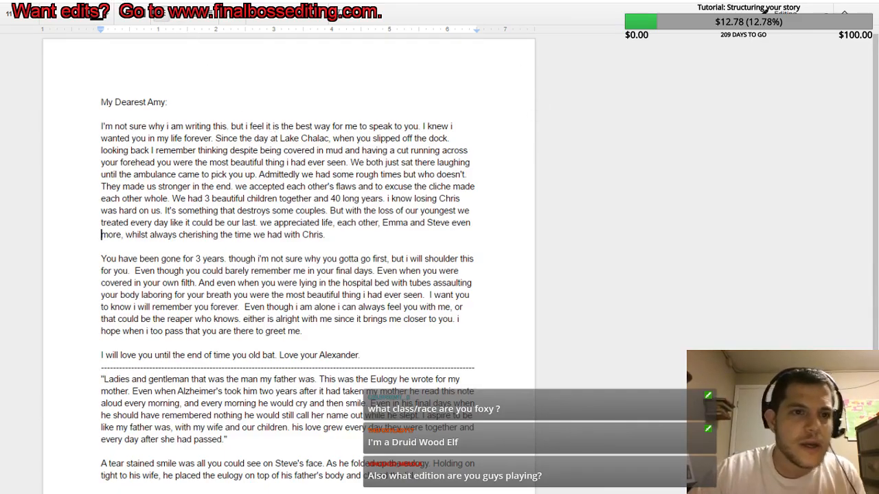
key("alt+t")
key("Escape")
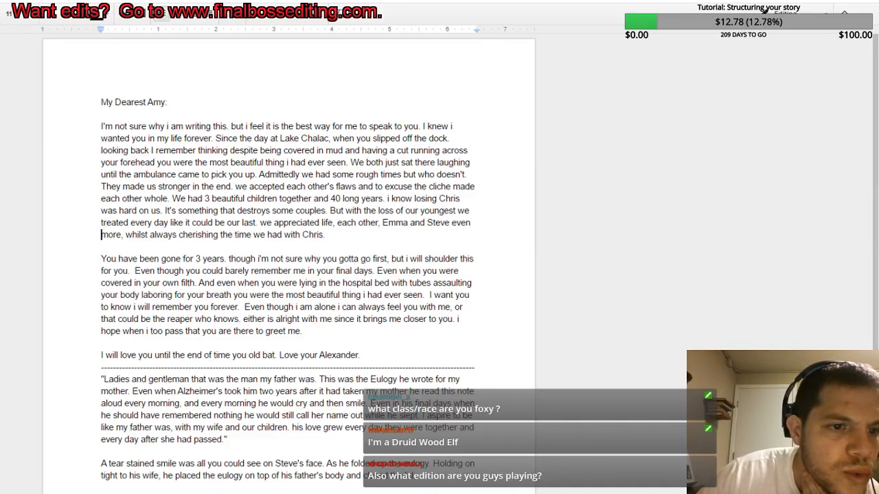
key("alt+t")
key("Right")
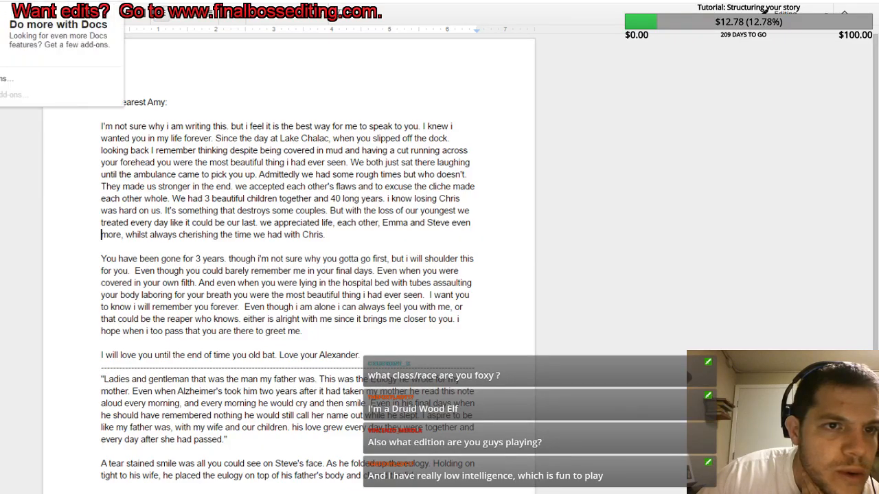
key("Right")
left_click(786, 13)
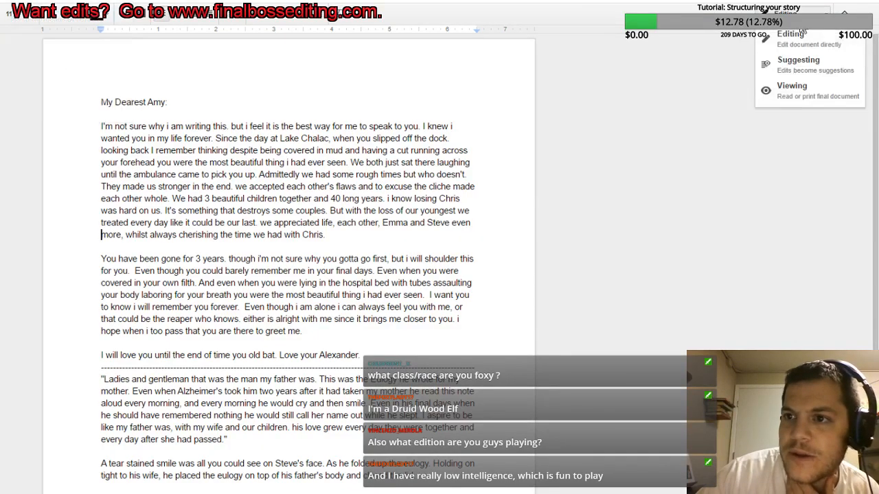
left_click(795, 75)
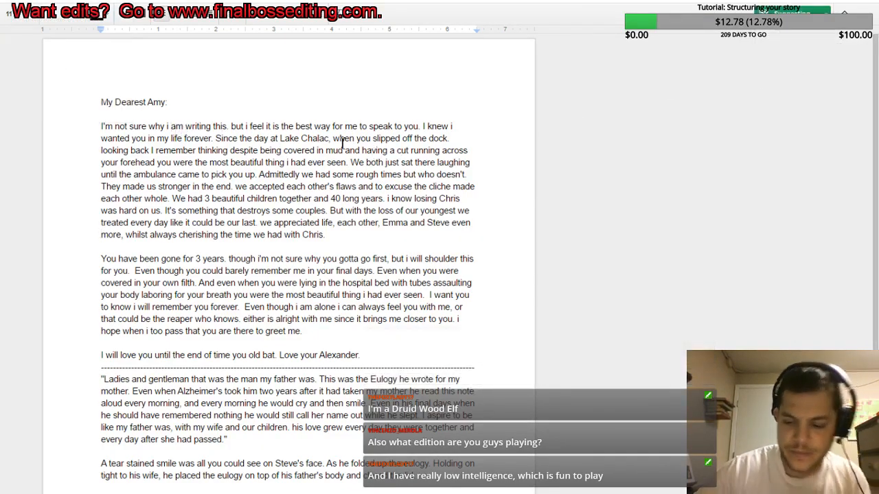
type("I")
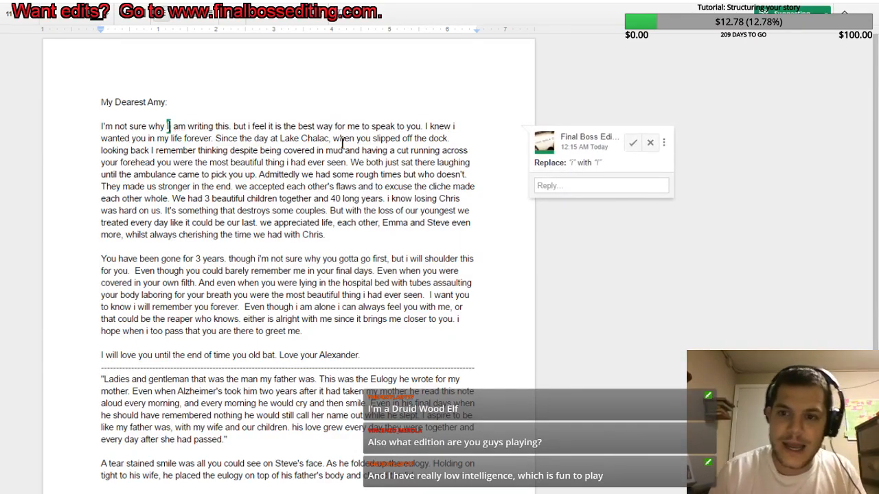
Step: Read word by word through the opening sentences of the letter's first paragraph
key("Down")
key("Up")
key("Right")
key("Right")
key("Right")
key("Right")
key("Right")
key("Right")
key("Right")
key("Right")
key("Right")
key("Right")
key("Right")
key("Right")
key("Right")
key("Right")
key("Right")
key("Right")
key("Right")
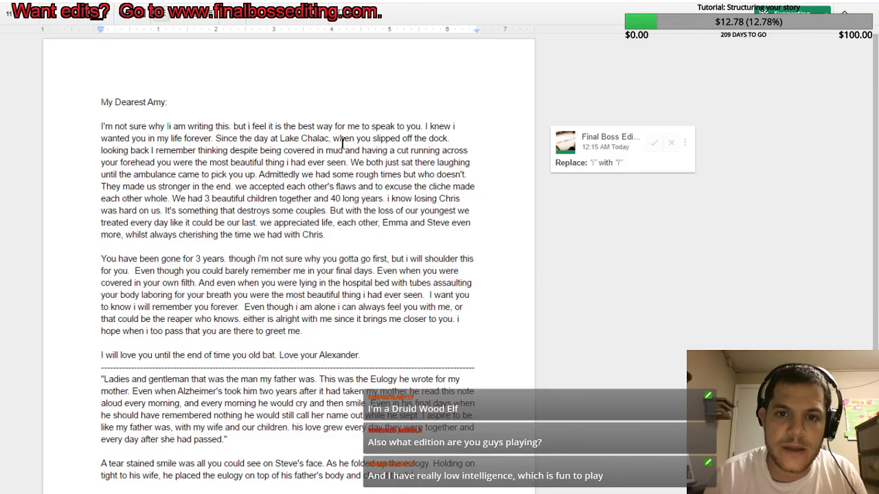
key("ctrl+Right")
key("ctrl+Right")
key("ctrl+Right")
key("ctrl+Right")
key("ctrl+Right")
key("ctrl+Right")
key("ctrl+Right")
key("ctrl+Right")
key("ctrl+Right")
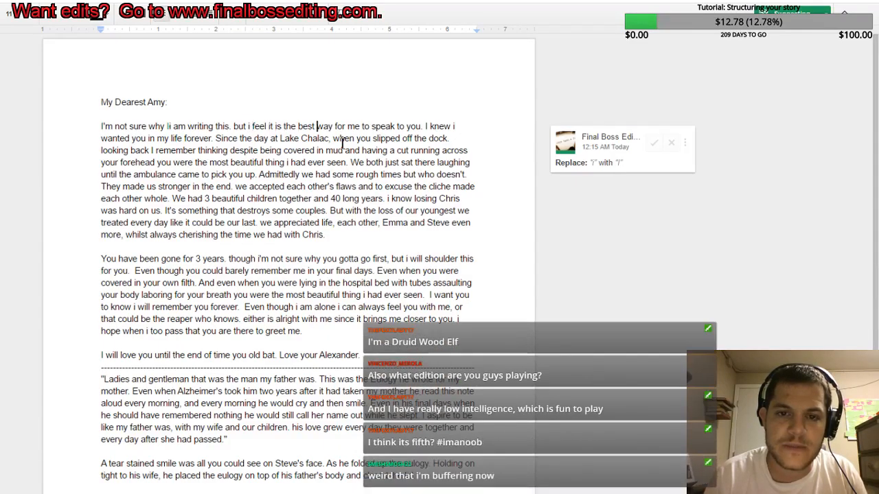
key("ctrl+Right")
key("ctrl+Right")
key("ctrl+Right")
key("ctrl+Right")
key("ctrl+Right")
key("ctrl+Right")
key("ctrl+Right")
key("ctrl+Right")
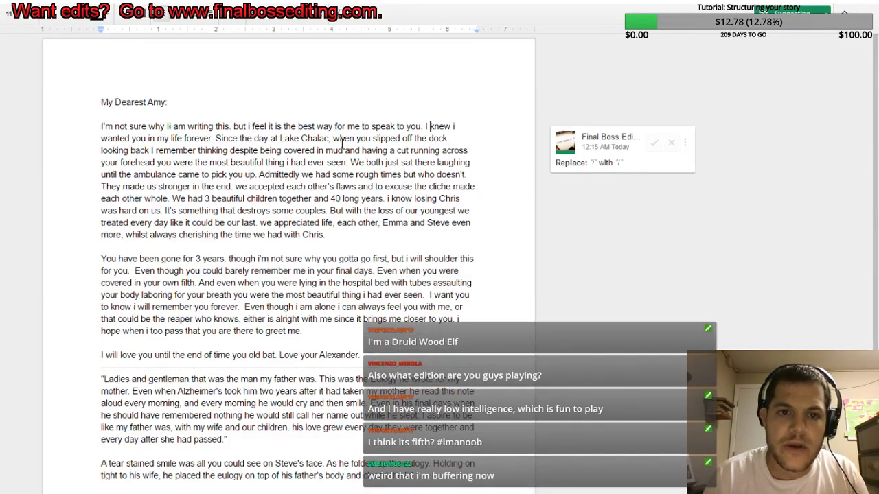
key("ctrl+Right")
key("ctrl+Right")
key("ctrl+Right")
key("ctrl+Right")
key("ctrl+Right")
key("ctrl+Right")
key("ctrl+Right")
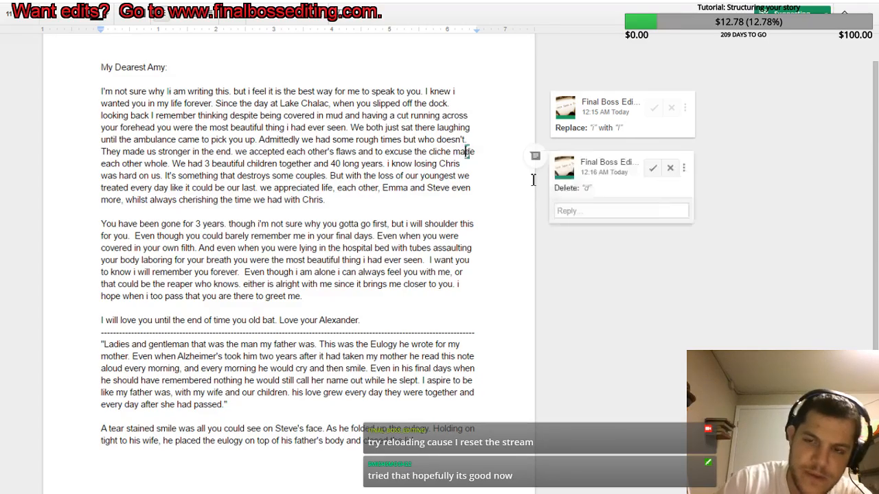
Step: Suggest replacing the "d" with "k" in "made each other whole" and review the rest of the text
type("k")
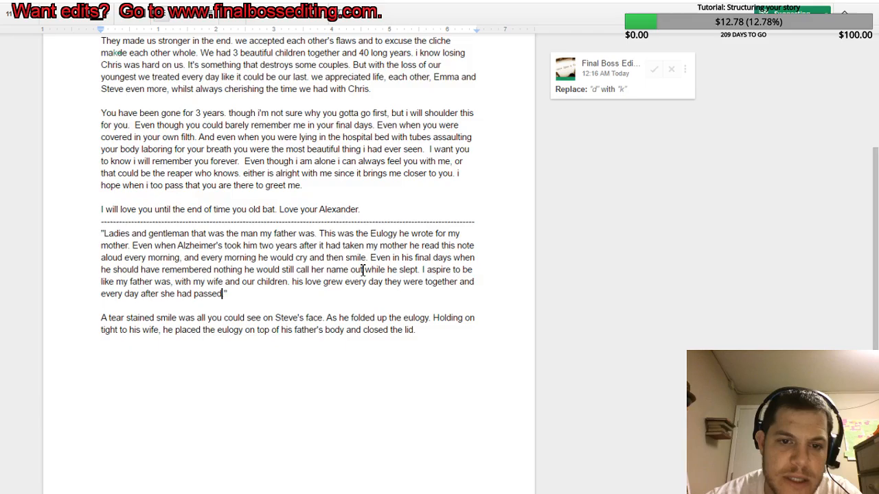
key("Left")
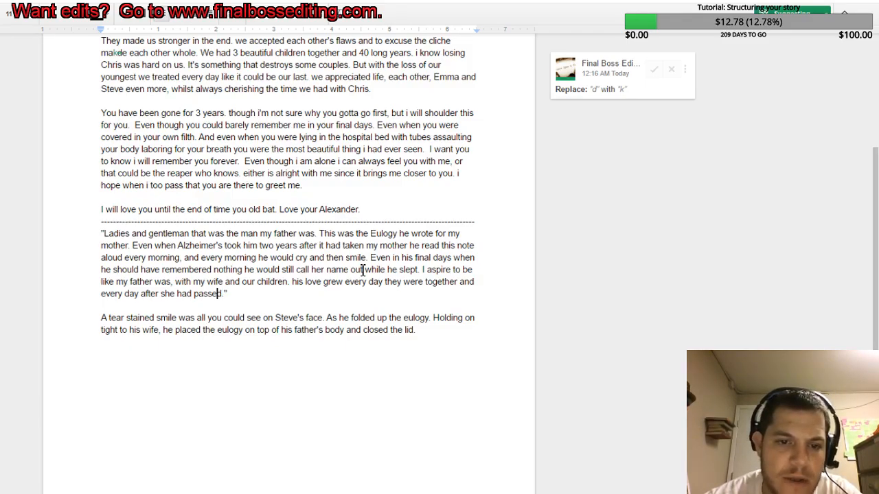
key("Down")
key("Down")
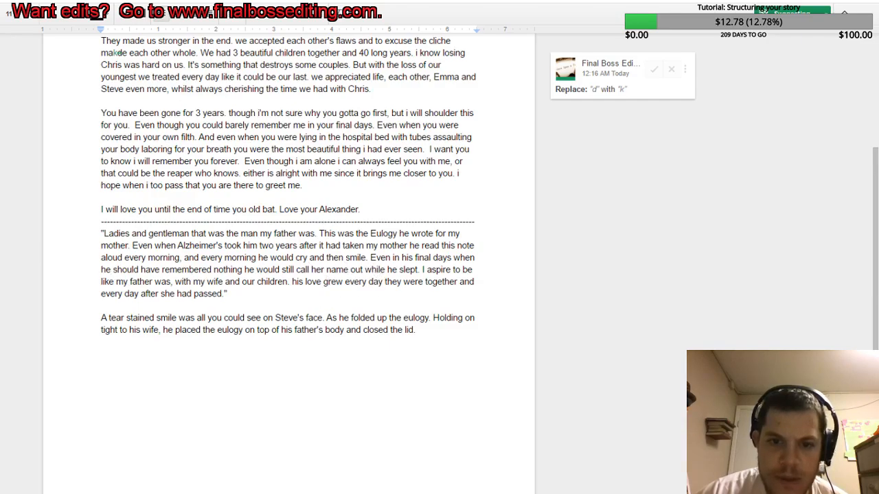
scroll(53, 230, "up", 3)
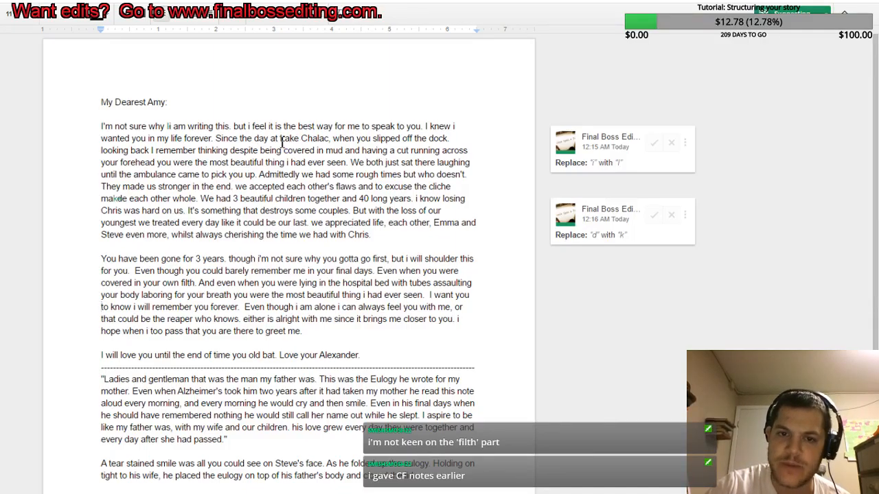
Step: Comment "Good to be specific here and super clear." on the lake name "Chalac" in the first paragraph
left_click_drag(281, 139, 332, 142)
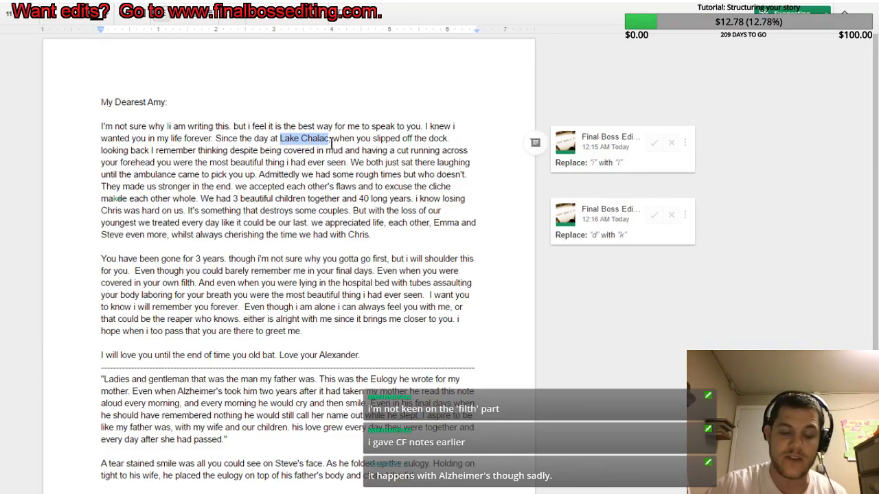
key("ctrl+alt+m")
type("Good")
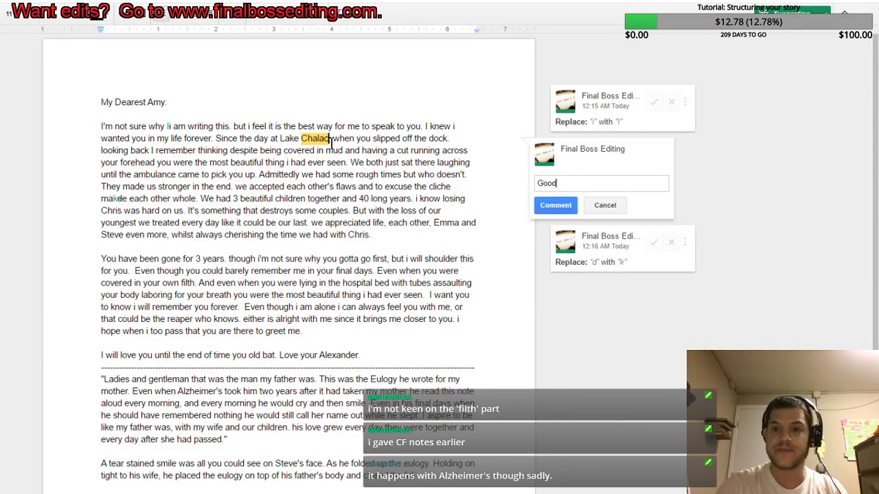
type(" to be specif")
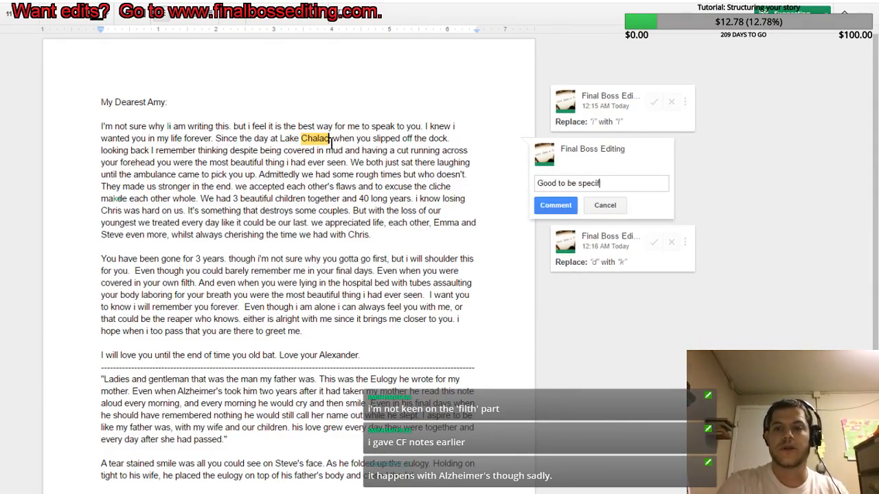
type("ic here and super cle")
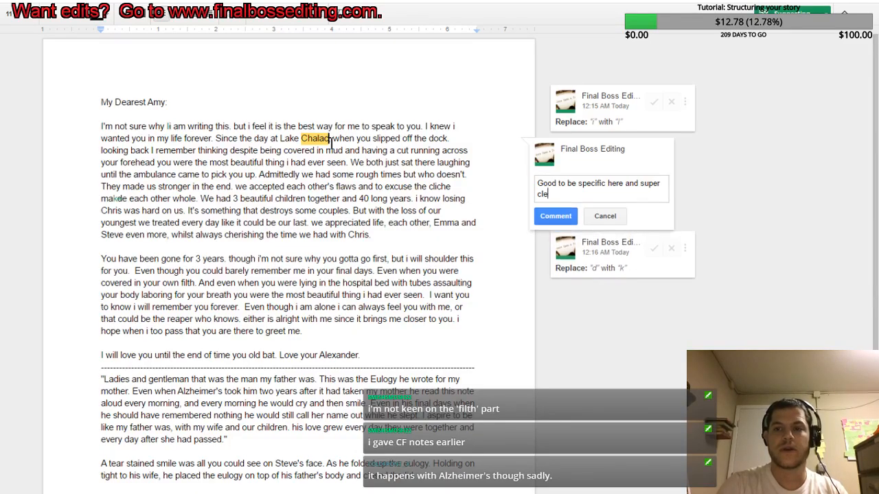
type("ar.")
key("ctrl+Return")
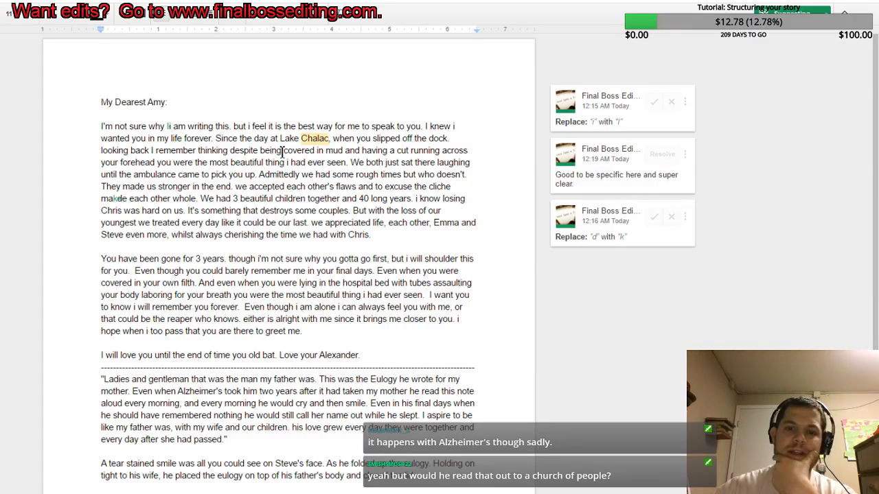
Step: Compare the phrase "covered in mud" in the first paragraph with "covered in your own filth" in the second
left_click_drag(282, 151, 284, 163)
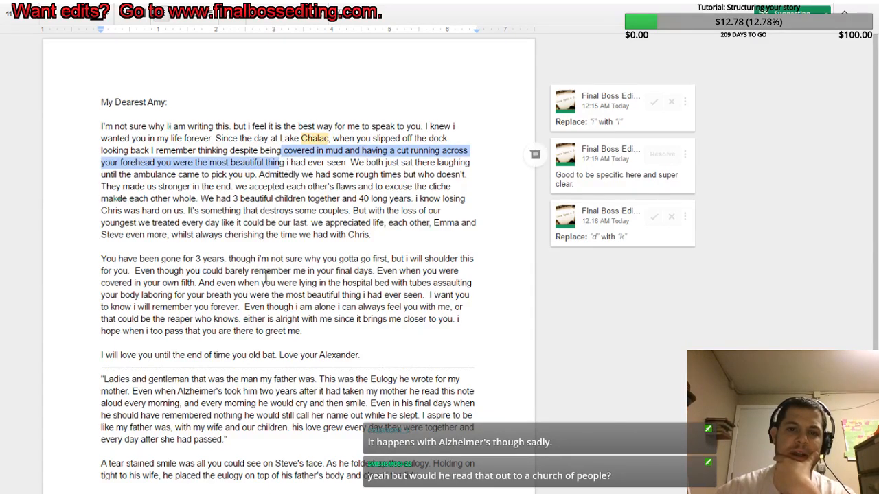
left_click_drag(101, 282, 197, 284)
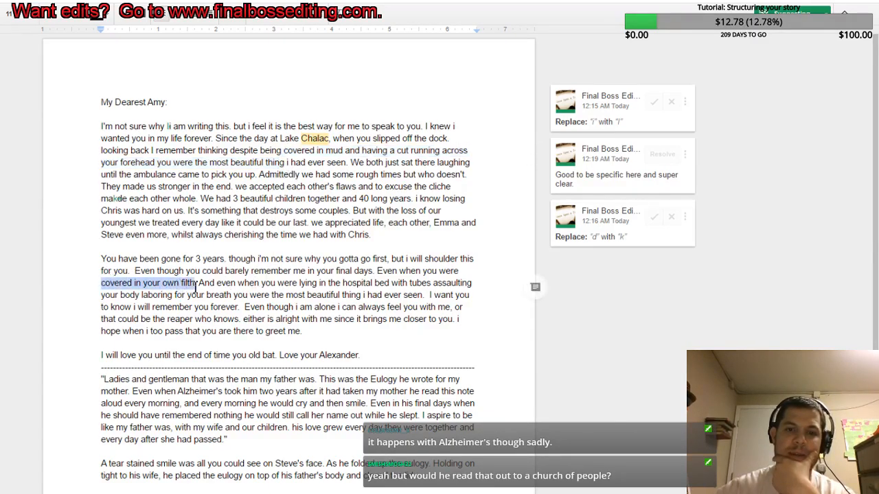
left_click_drag(283, 152, 347, 152)
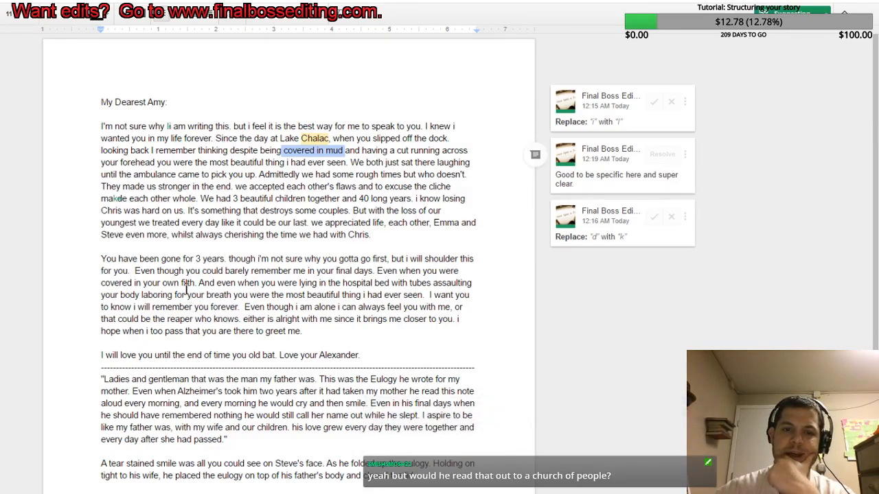
left_click_drag(195, 282, 102, 287)
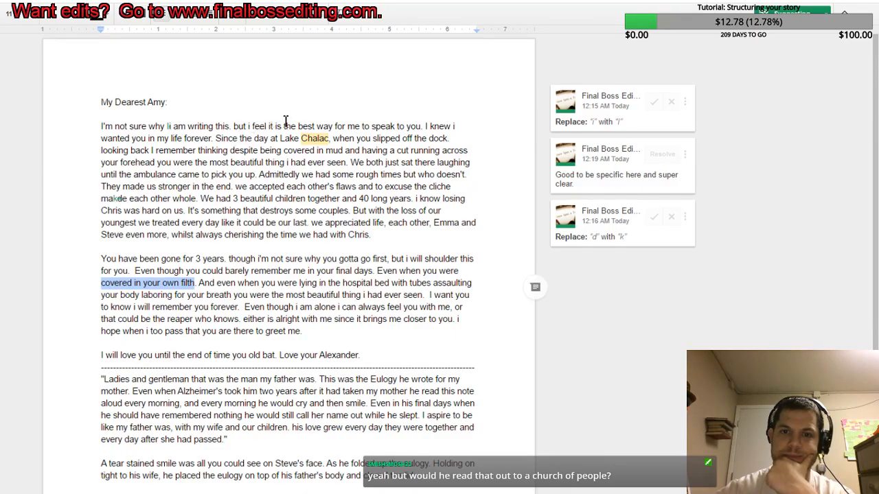
Step: Suggest capitalizing the "i" in "I knew i wanted you" and the "l" starting "looking back" in the first paragraph
left_click(454, 126)
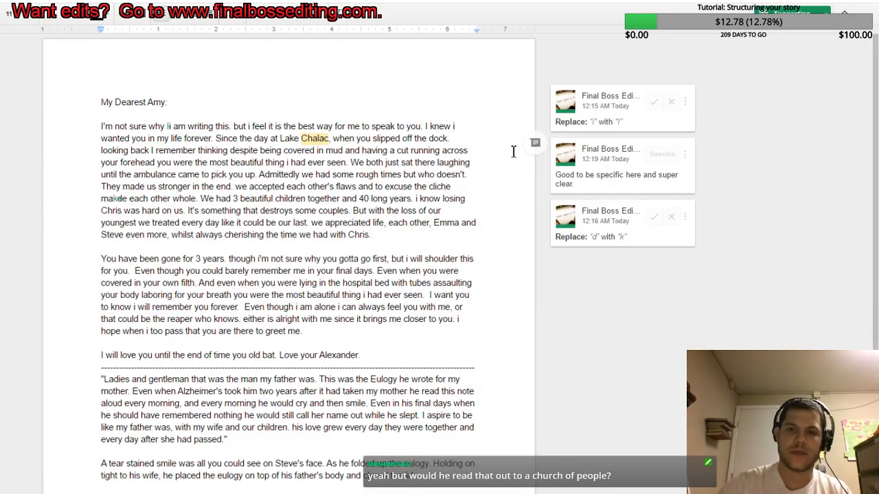
key("BackSpace")
type("I")
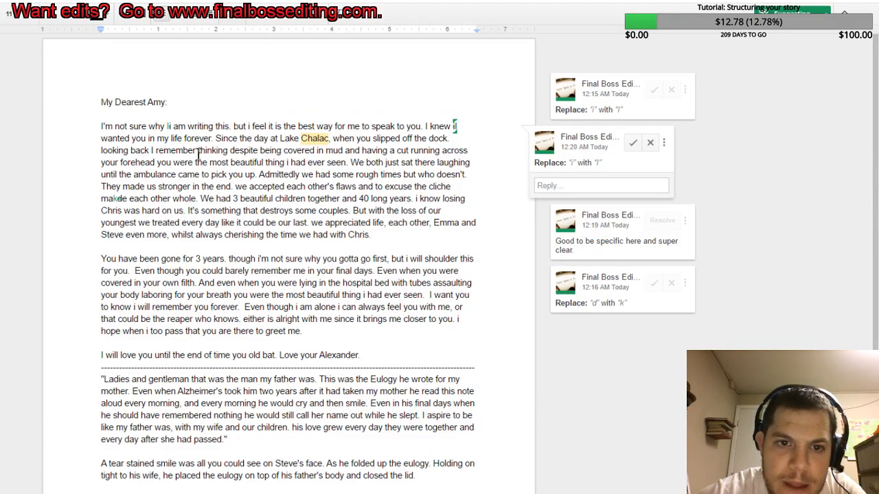
left_click(102, 153)
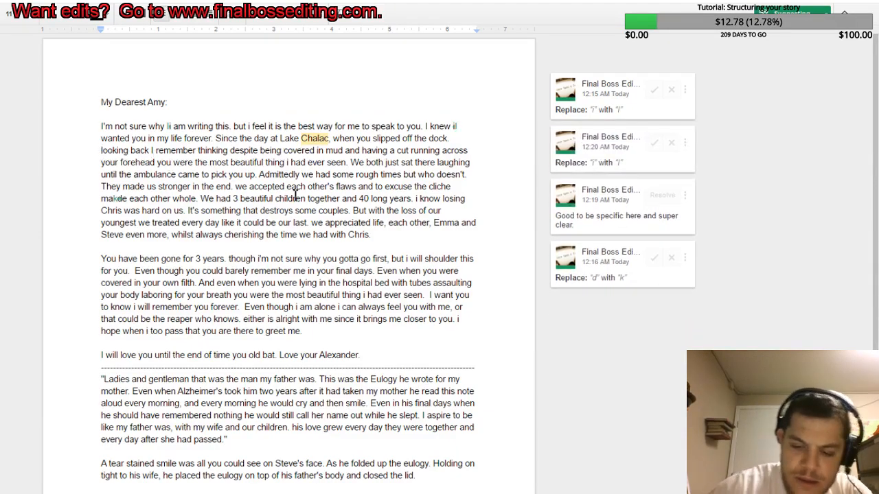
key("Delete")
type("L")
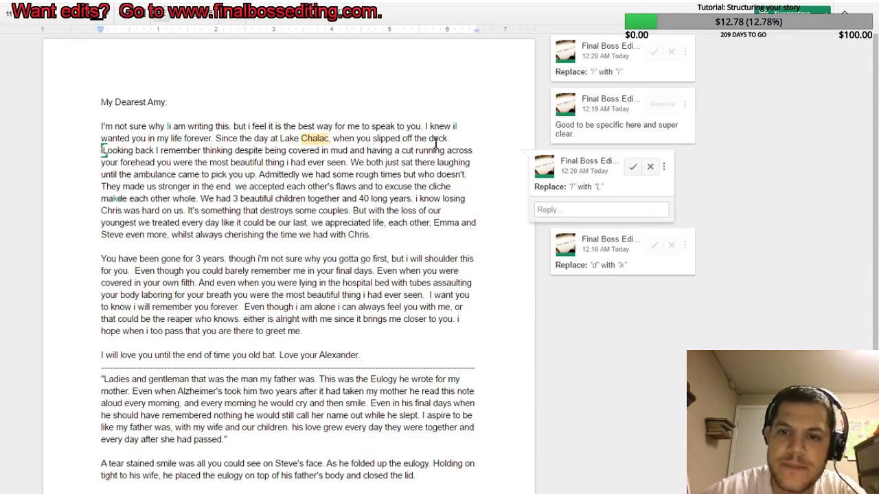
Step: Start a comment on the first paragraph's sentence from "Looking back" to "ever seen." with the draft "You were covered in mud, and a nasty gash"
left_click(464, 140)
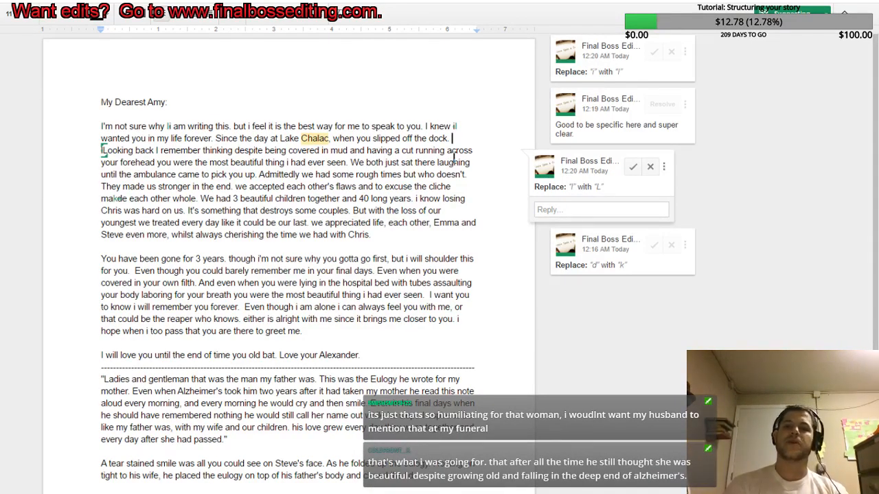
key("shift+Down")
key("shift+Down")
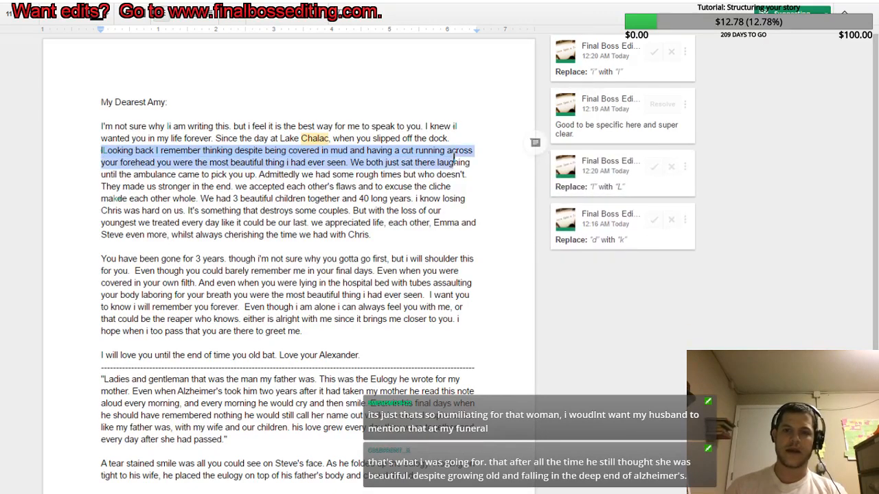
key("ctrl+shift+Left")
key("ctrl+shift+Left")
key("ctrl+shift+Left")
key("ctrl+shift+Left")
key("ctrl+shift+Left")
key("ctrl+shift+Left")
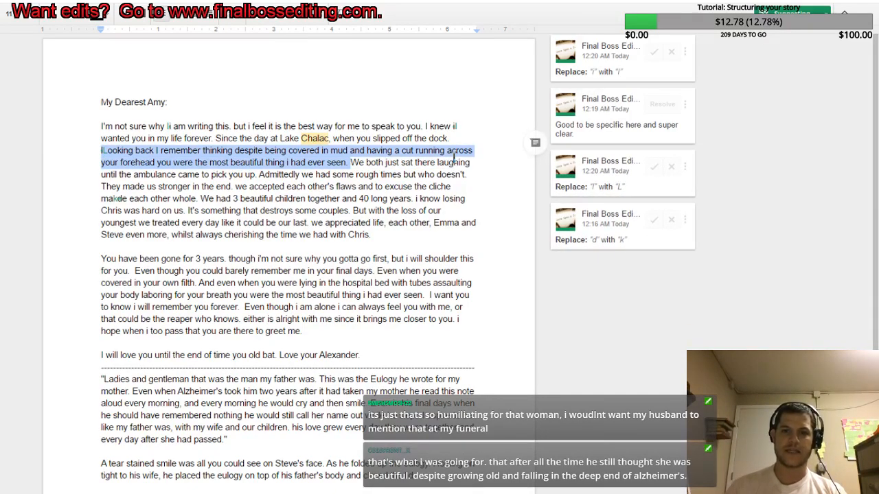
key("ctrl+alt+m")
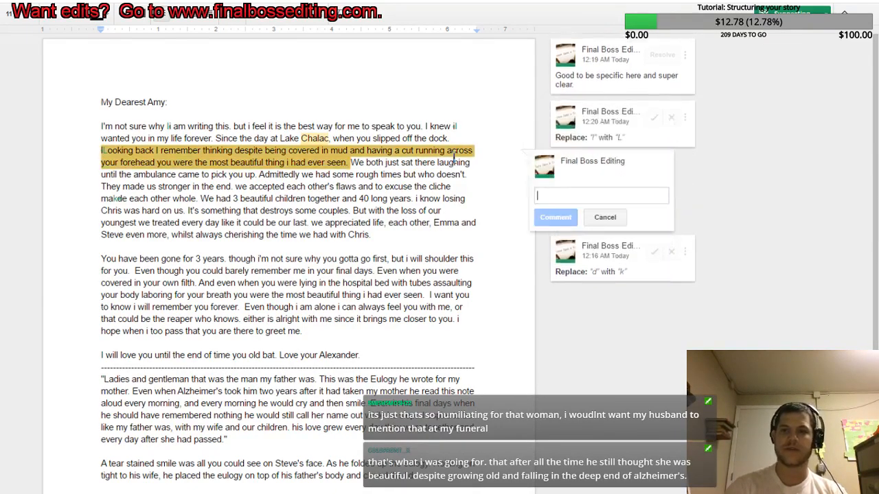
type("You ")
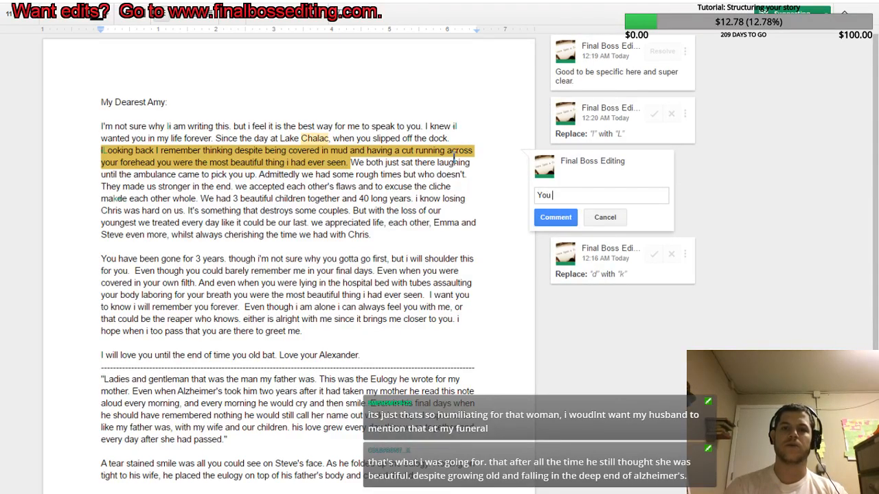
type("were covered ")
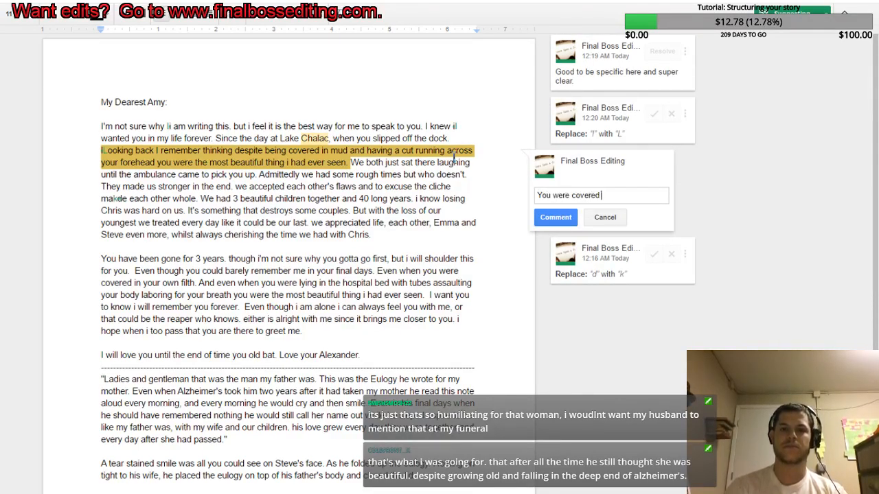
type("in mud, an")
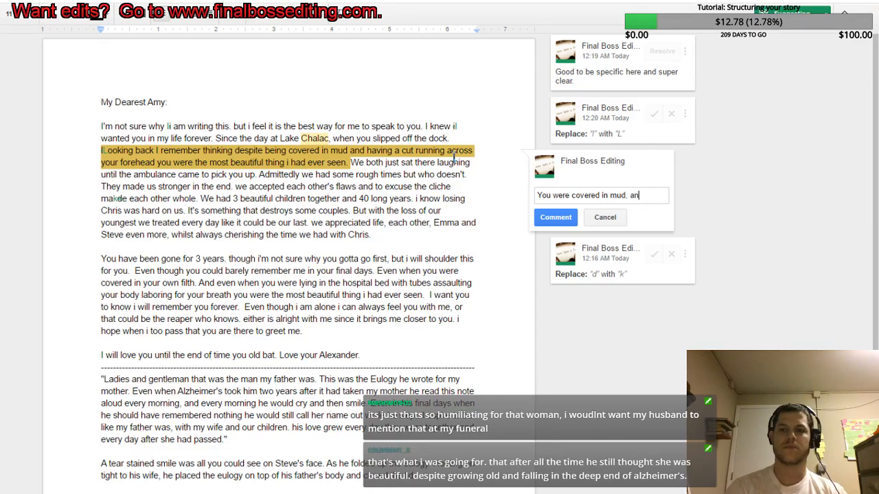
type("d a nasty gash")
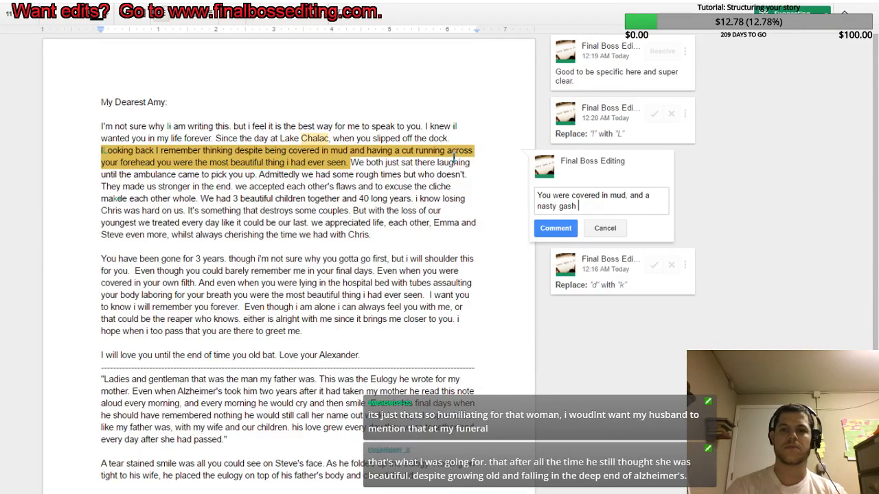
Step: Reword the comment draft to "You were covered in mud and you had a cut across your forehead. You were the most beautiful thing I'd ever seen."
key("BackSpace")
key("BackSpace")
key("BackSpace")
key("BackSpace")
key("BackSpace")
key("BackSpace")
key("BackSpace")
key("BackSpace")
key("BackSpace")
key("BackSpace")
key("BackSpace")
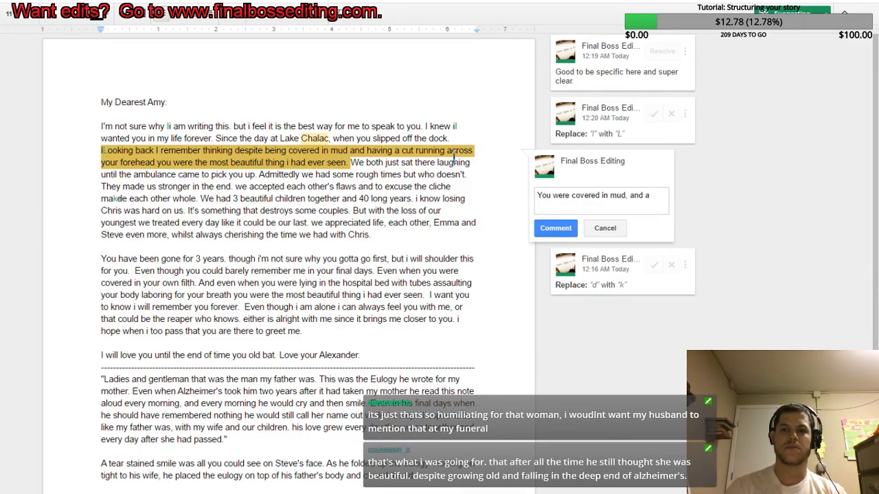
key("BackSpace")
key("BackSpace")
key("BackSpace")
key("BackSpace")
key("BackSpace")
key("BackSpace")
key("BackSpace")
type("and you ha")
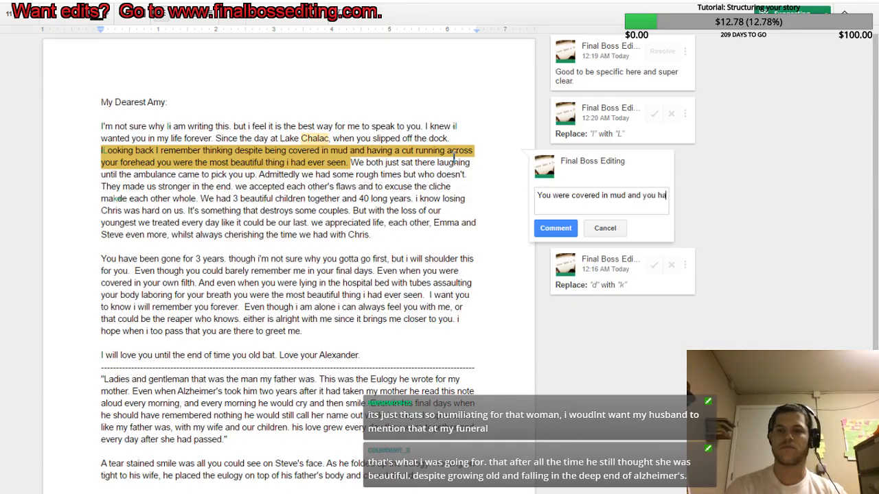
type("d a cut across your ")
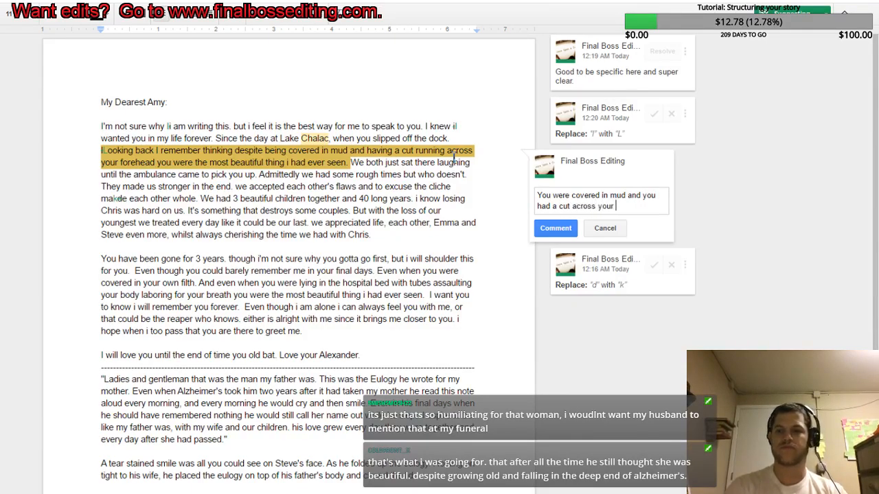
type("forehead.  ")
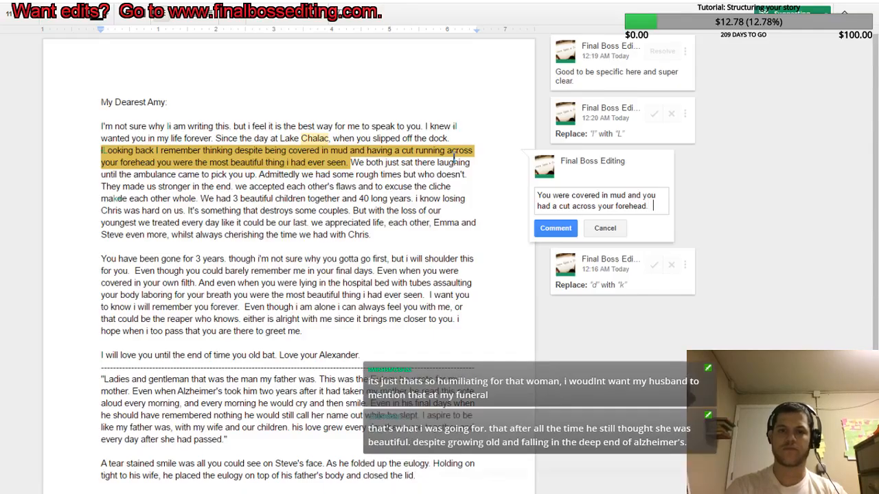
type("You were the mo")
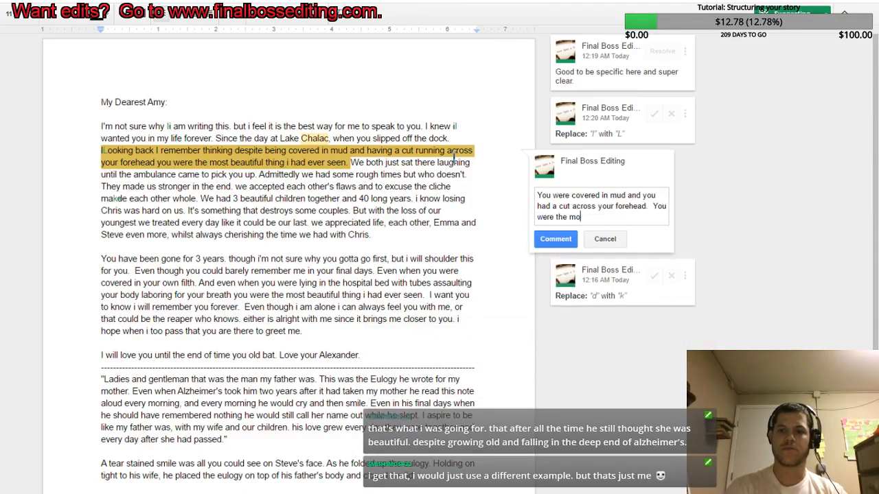
type("st beautiful")
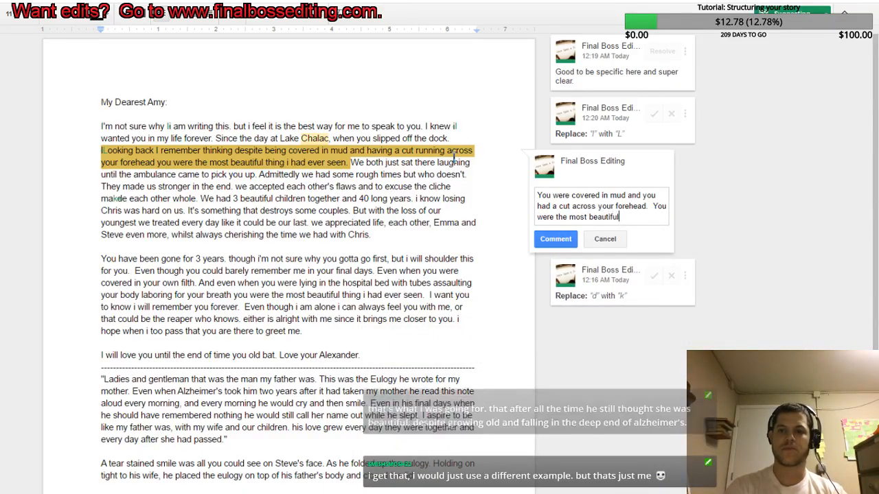
type(" thing I'd ever seen.")
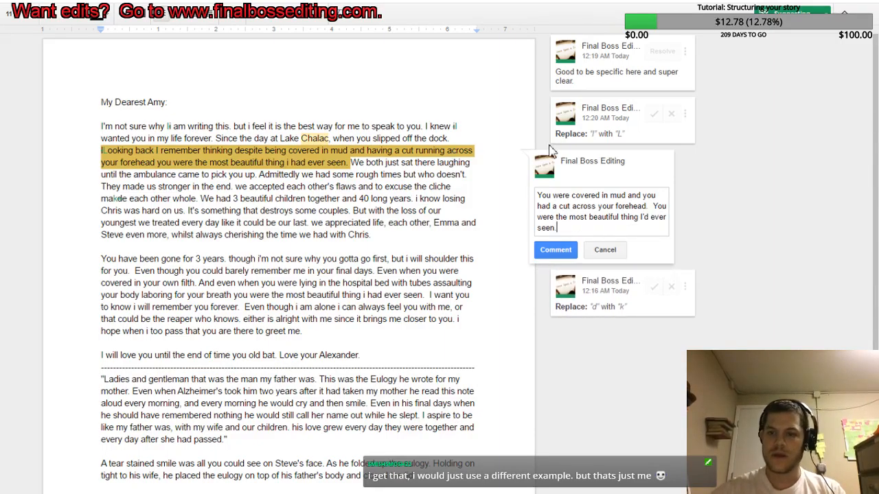
Step: Revise the draft's first sentence to "You were covered in mud and grass, with a nasty cut running across your forehead." and post the comment
left_click(626, 195)
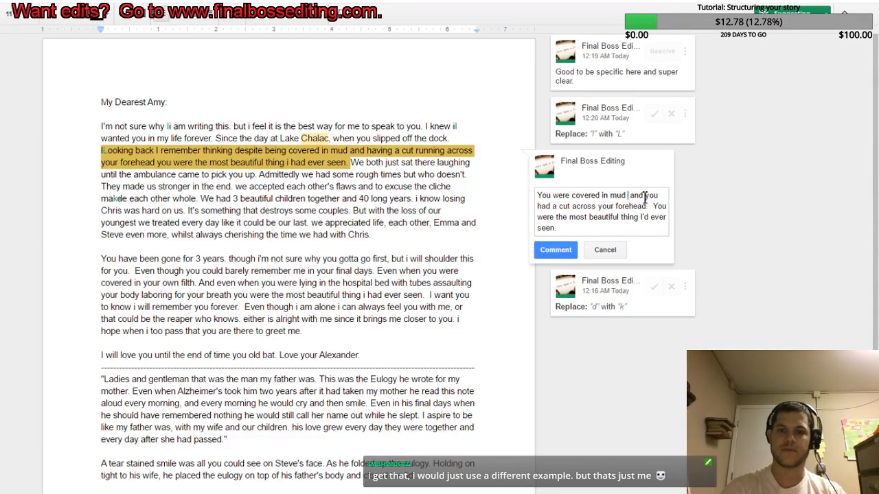
type("and grass, ")
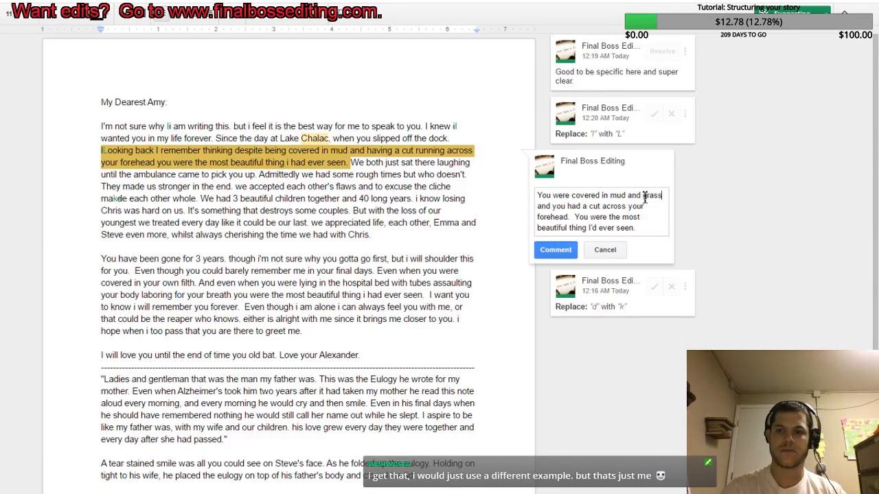
type("with")
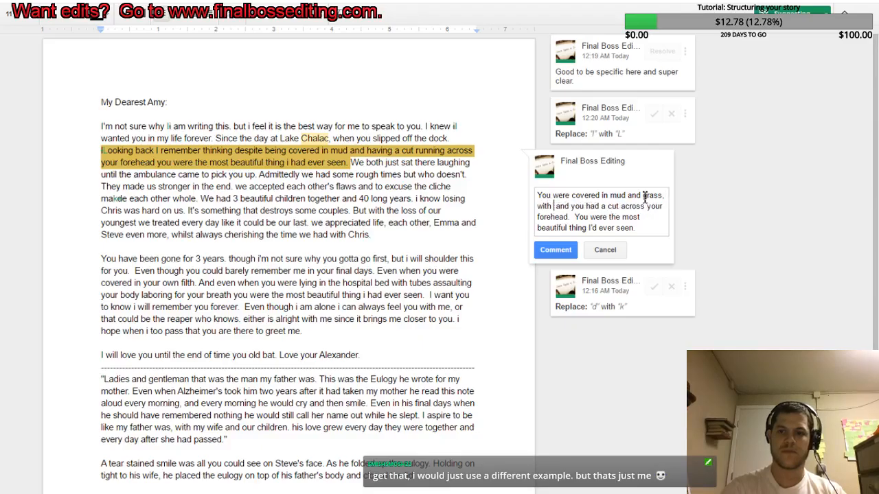
key("shift+Down")
key("shift+Up")
key("ctrl+shift+Right")
key("ctrl+shift+Right")
key("ctrl+shift+Right")
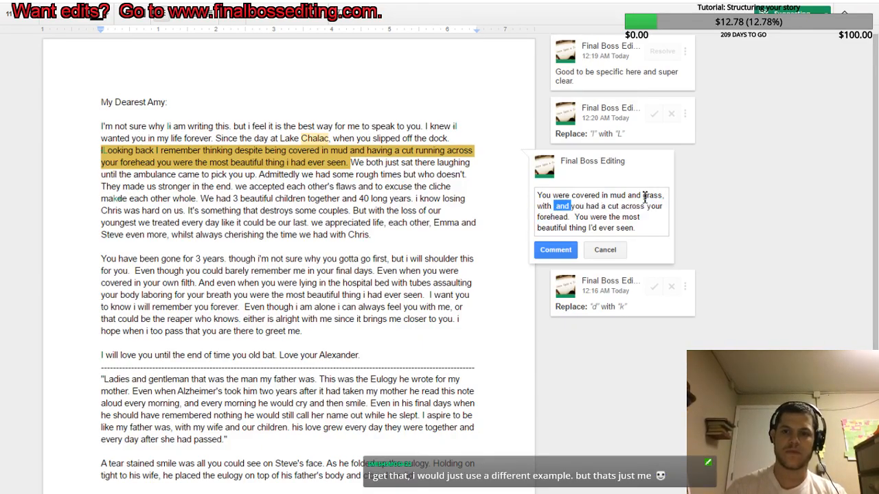
key("ctrl+shift+Right")
type("a nasty")
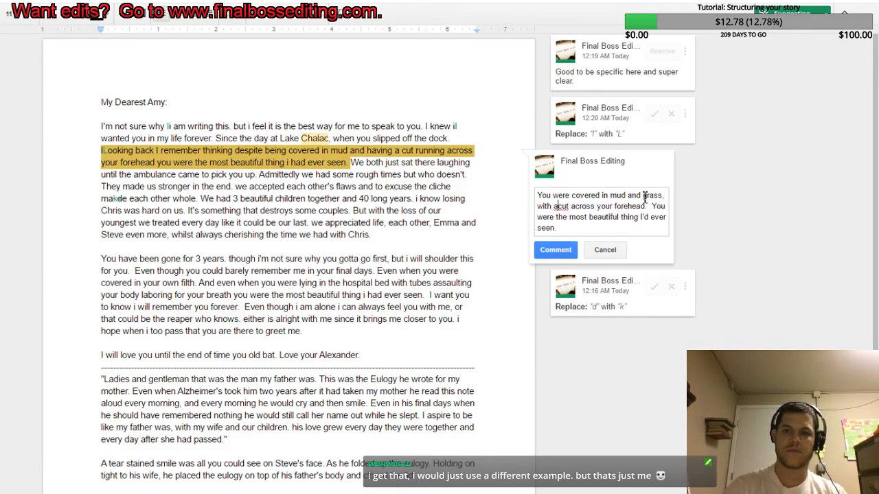
key("ctrl+Right")
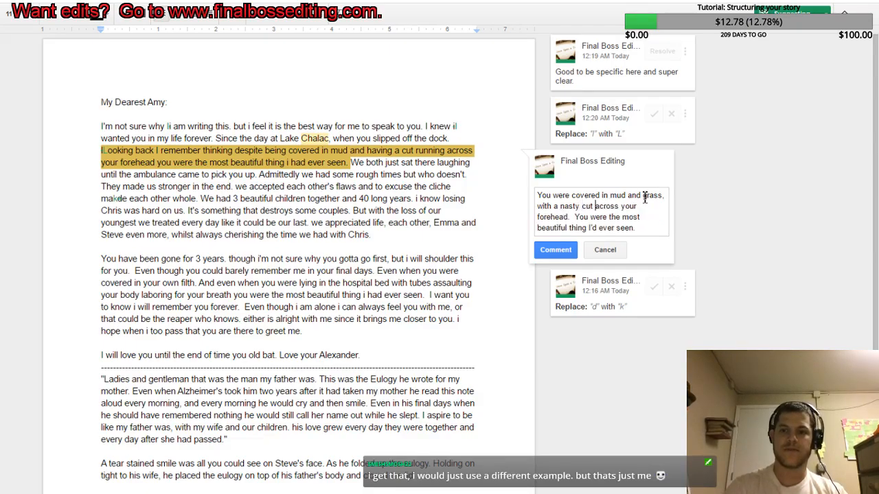
type("running")
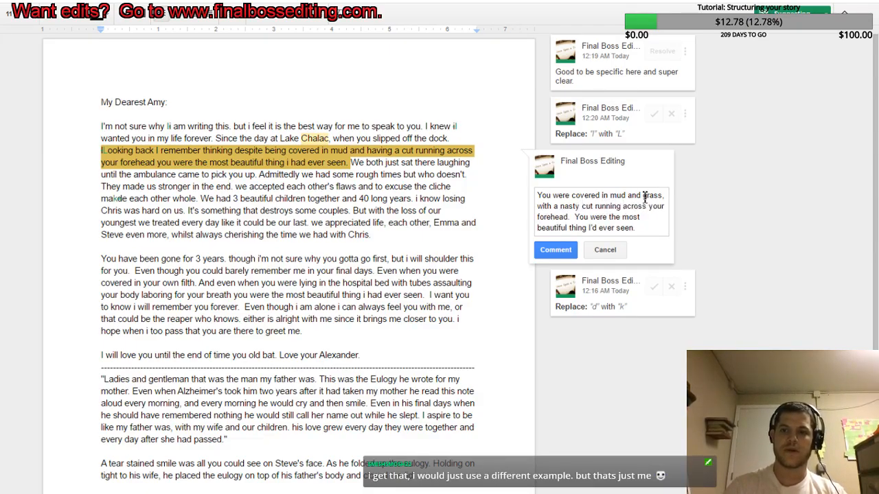
key("Down")
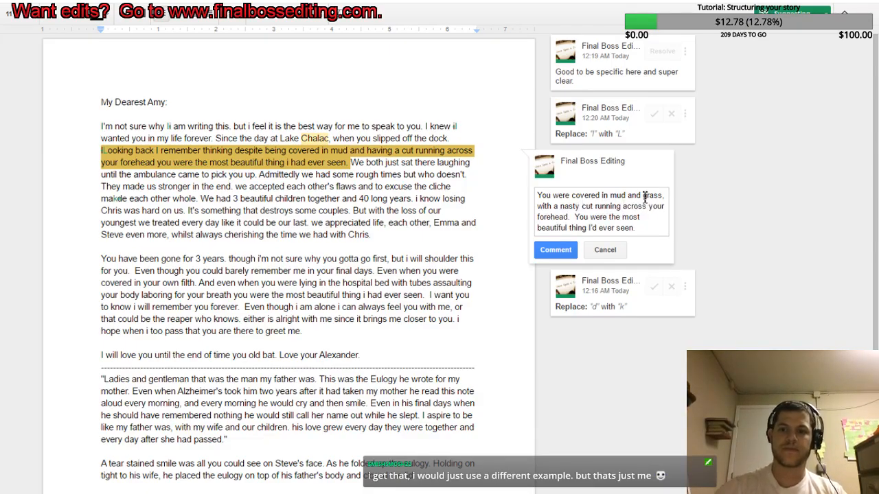
left_click(560, 252)
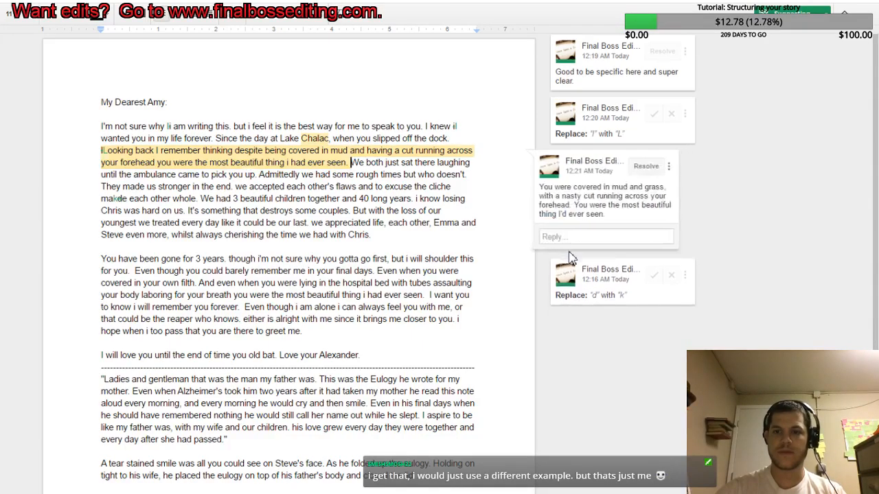
left_click(289, 206)
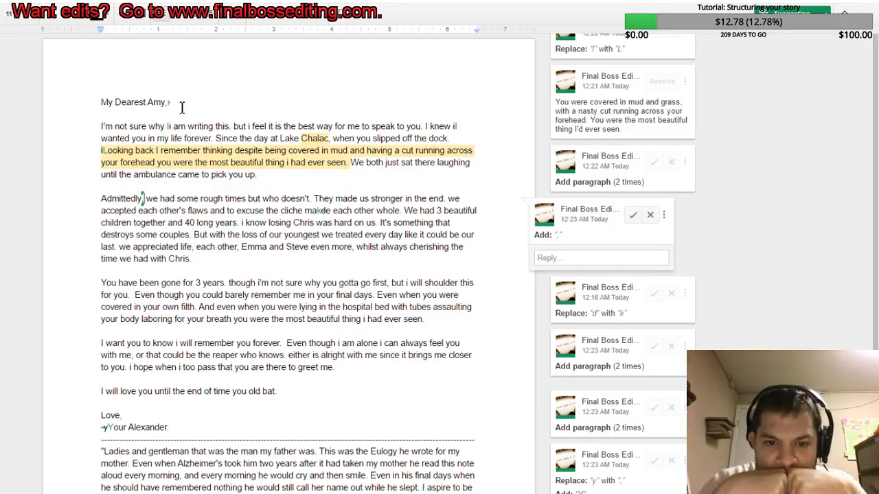
Step: Start a comment on the passage from "Even when you were covered" to "ever seen" with "Mirror the above structure: You were in your hospital bed"
left_click(377, 295)
left_click_drag(377, 295, 423, 320)
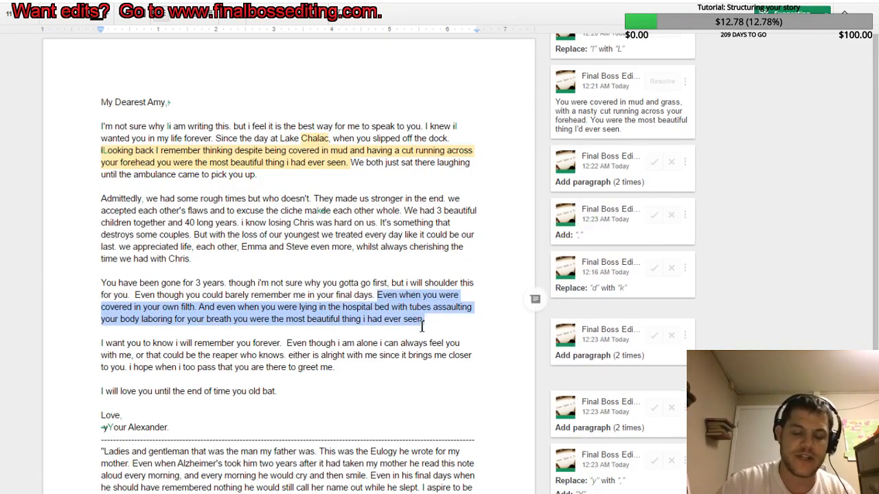
key("ctrl+alt+m")
type("Mirror the ")
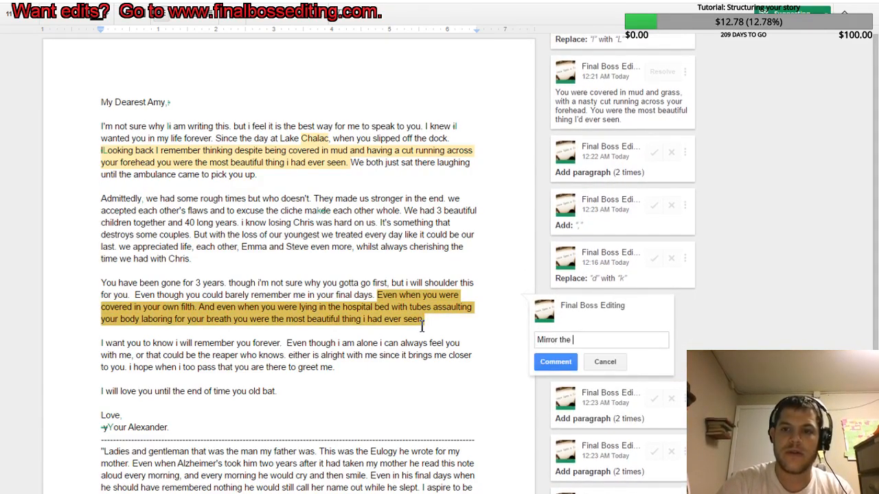
type("above struc")
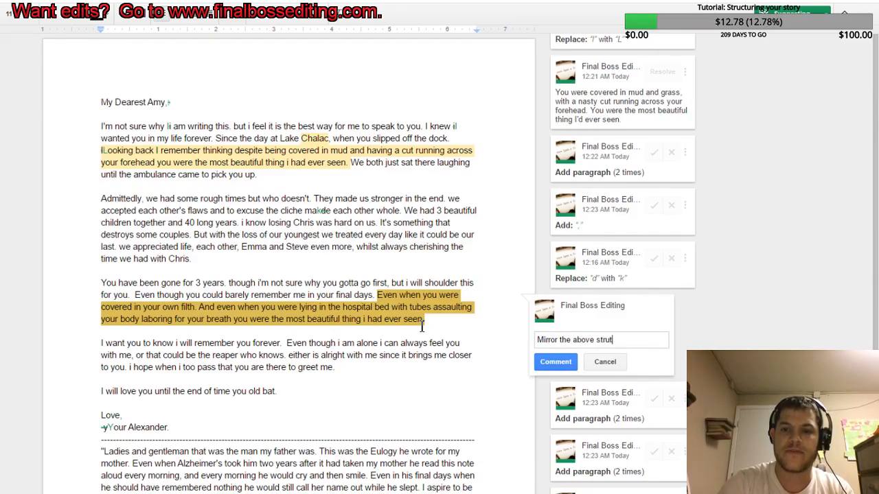
type("ture: ")
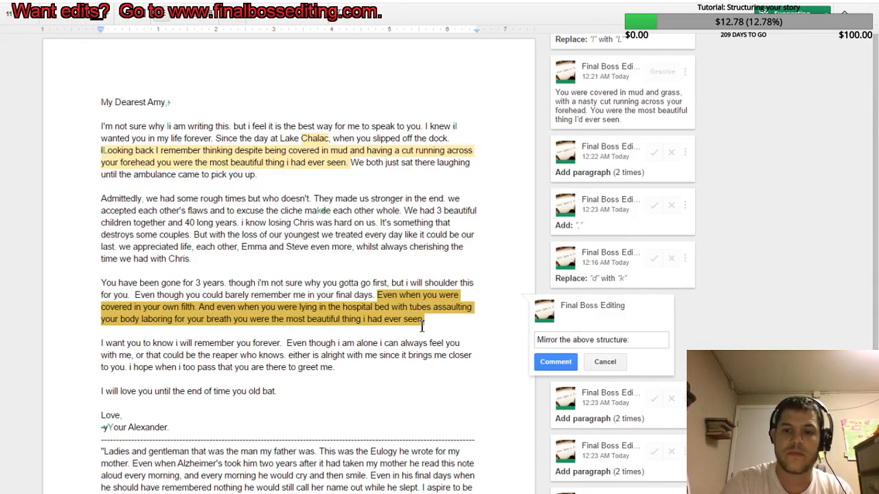
type(" You were")
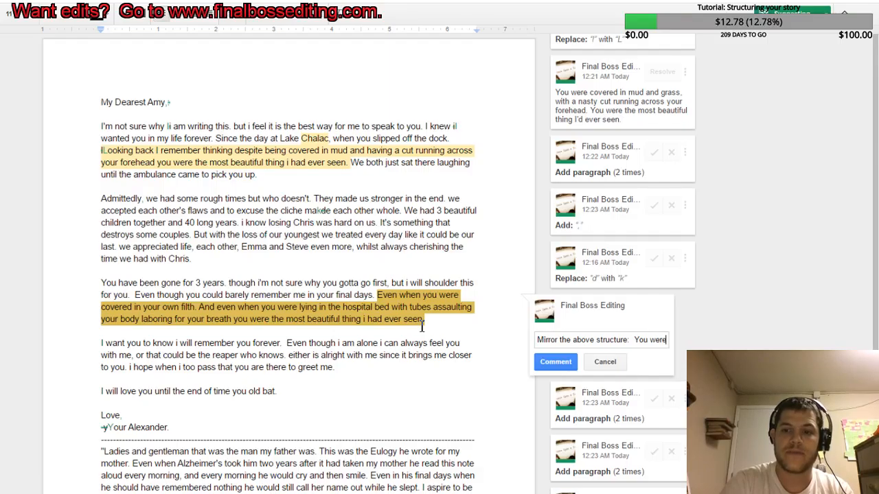
type(" in your hostp")
key("BackSpace")
key("BackSpace")
type("pital bed")
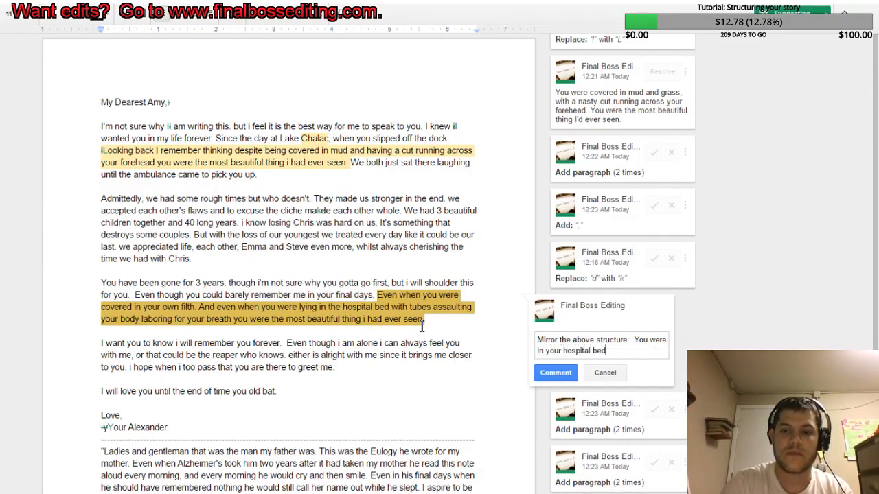
Step: Continue the comment draft with ", covered with wires and doctors, and you're forgotten me."
type(", covered with wires and doctors")
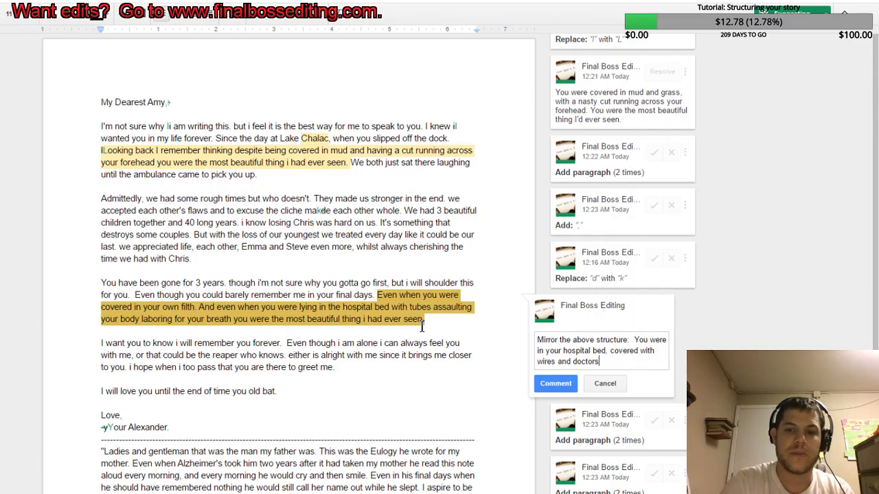
type(".")
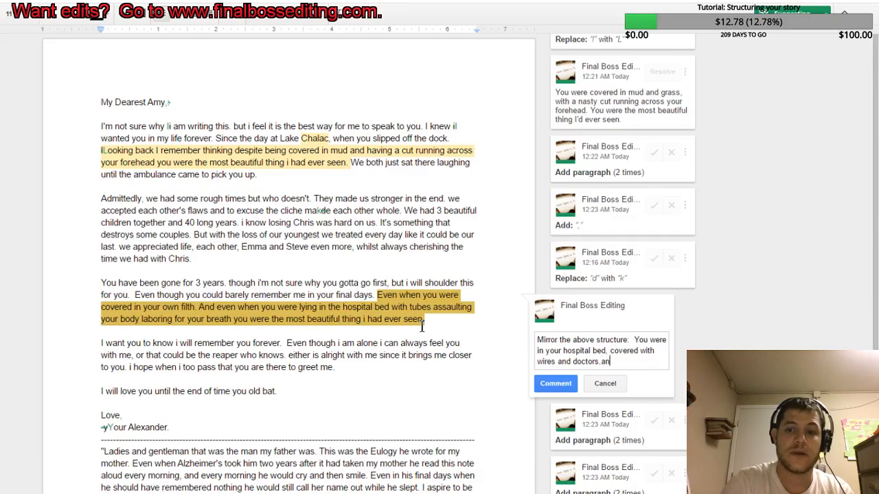
key("BackSpace")
type(", and ")
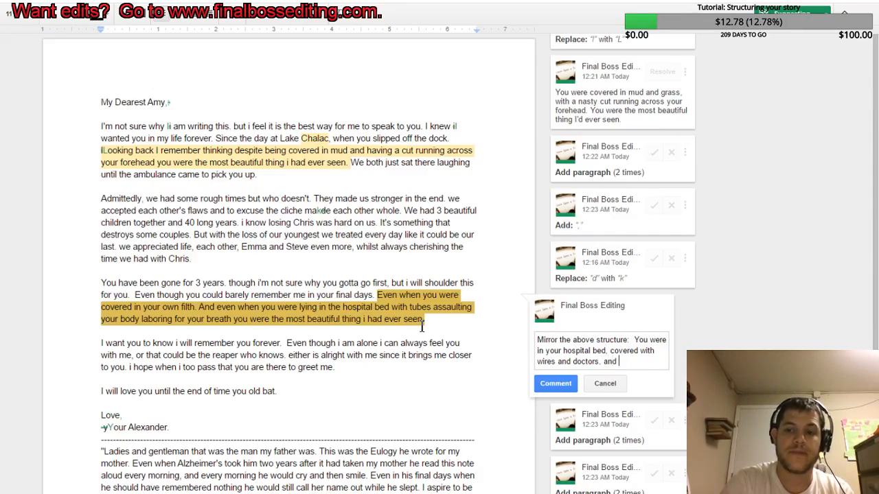
type("you're forg")
key("BackSpace")
type("rgotten me.")
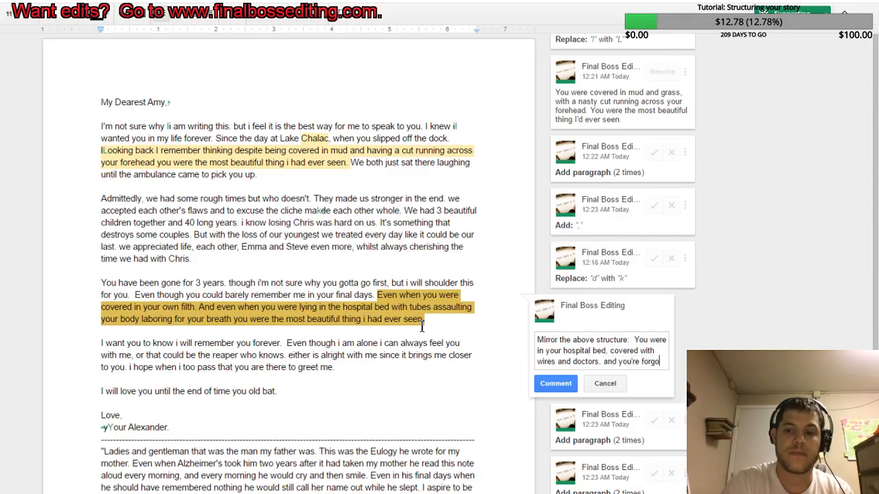
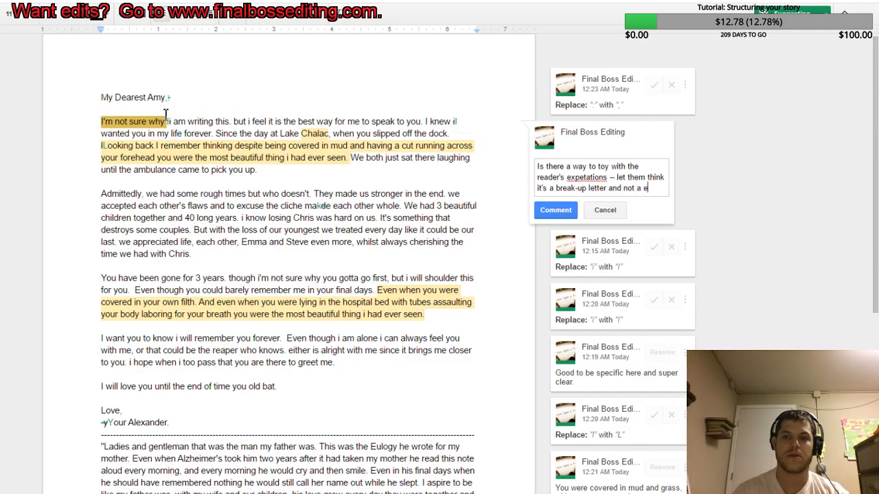
Step: Correct the misspelled word to "expectations" in the comment draft on "I'm not sure why" and post the comment
key("Tab")
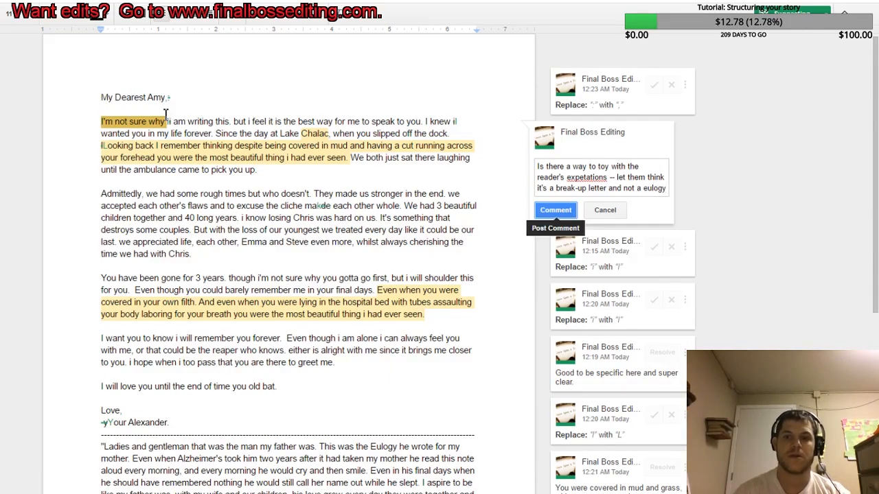
double_click(589, 177)
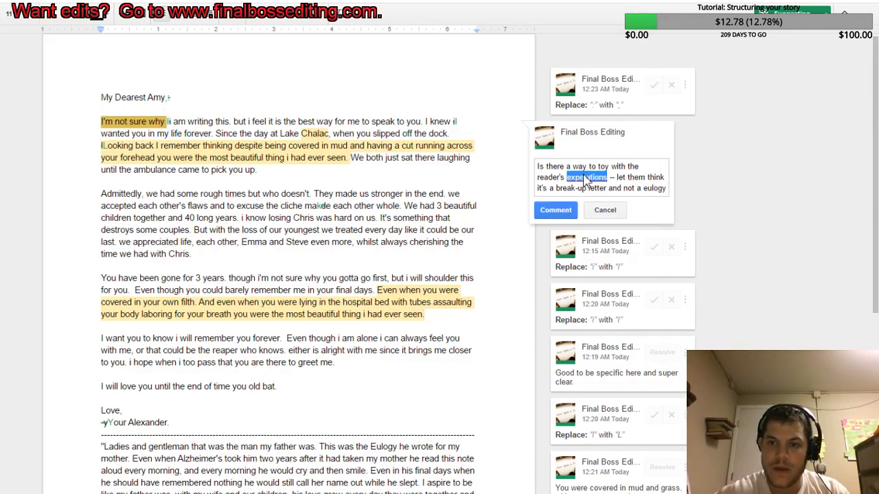
type("expectations")
left_click(555, 221)
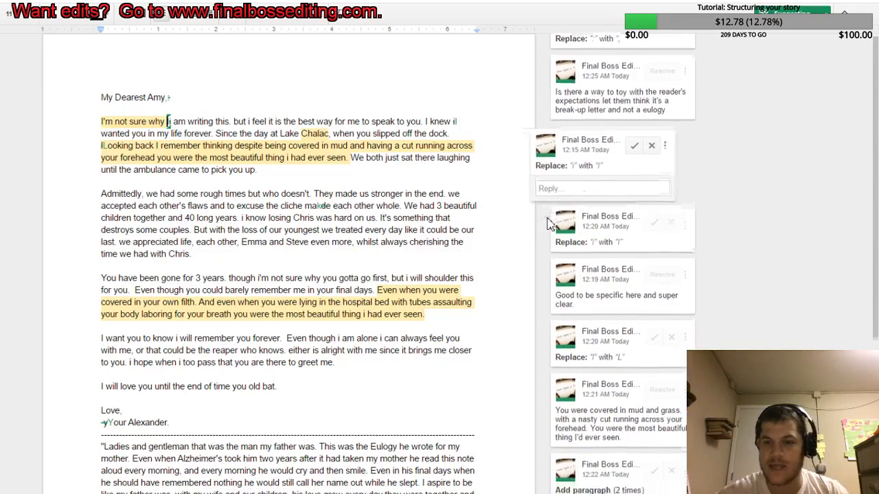
Step: Reply to the break-up letter comment with "--this is a bad example, but think in that area"
left_click(624, 84)
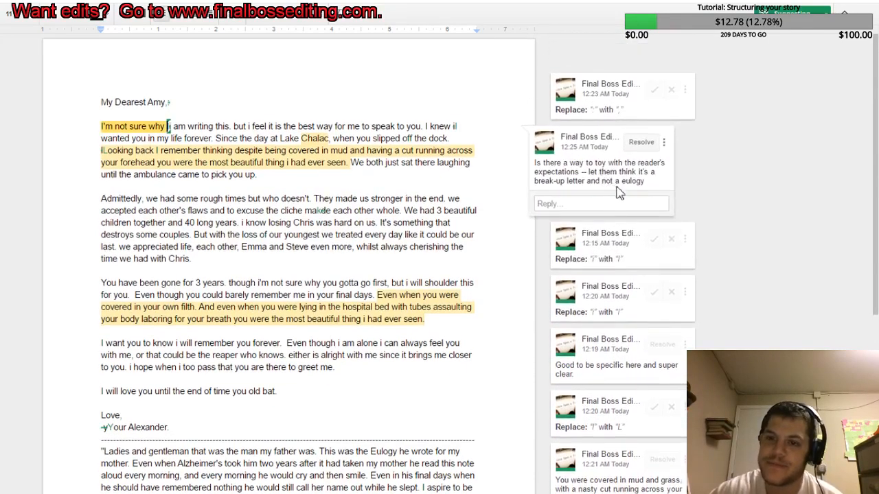
left_click(621, 205)
type("--this is a ba")
key("BackSpace")
key("BackSpace")
type("is a b")
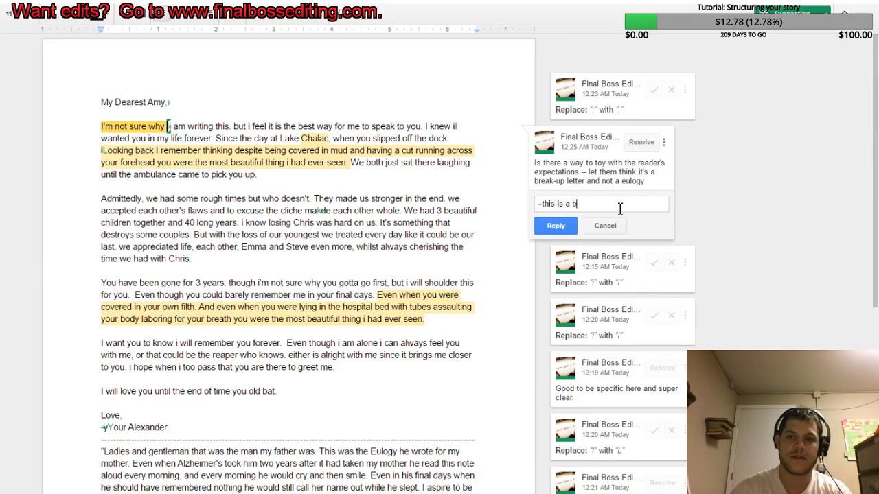
type("ad example, bu")
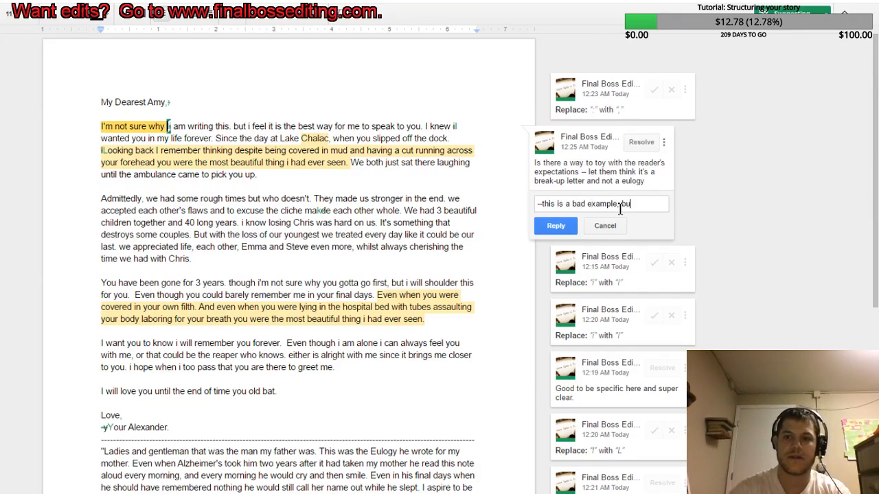
type("t think in that area")
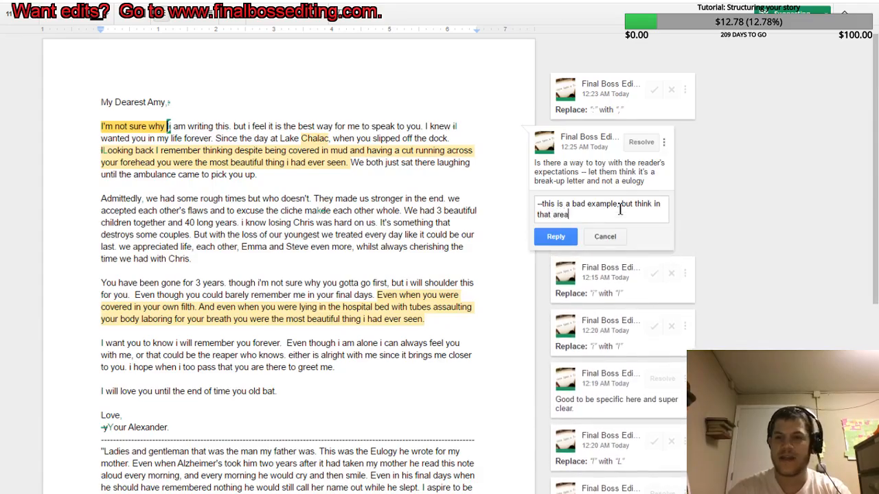
left_click(555, 236)
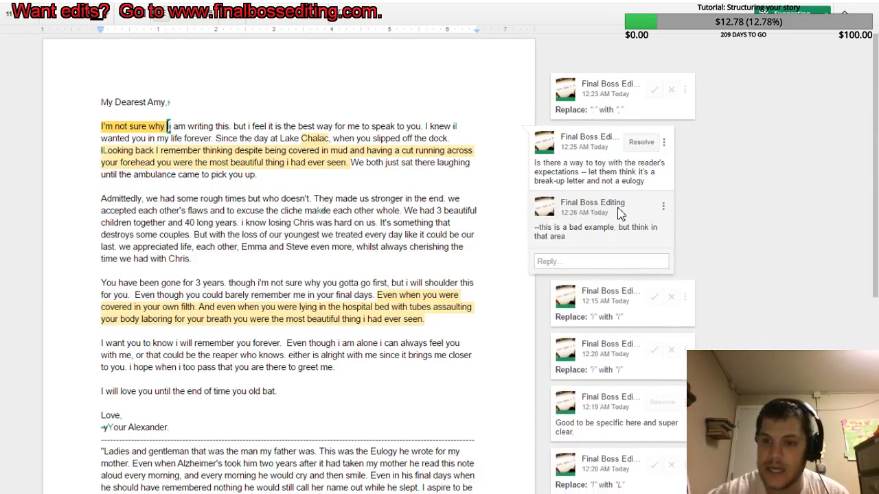
Step: Start a comment on the fourth paragraph's sentence from "Even though i am alone" to "who knows."
scroll(2, 143, "down", 3)
left_click_drag(261, 174, 226, 200)
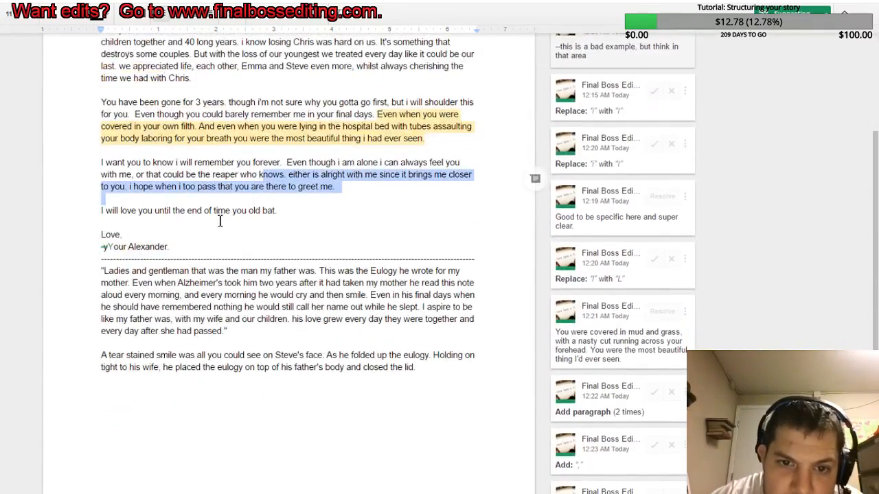
left_click(293, 177)
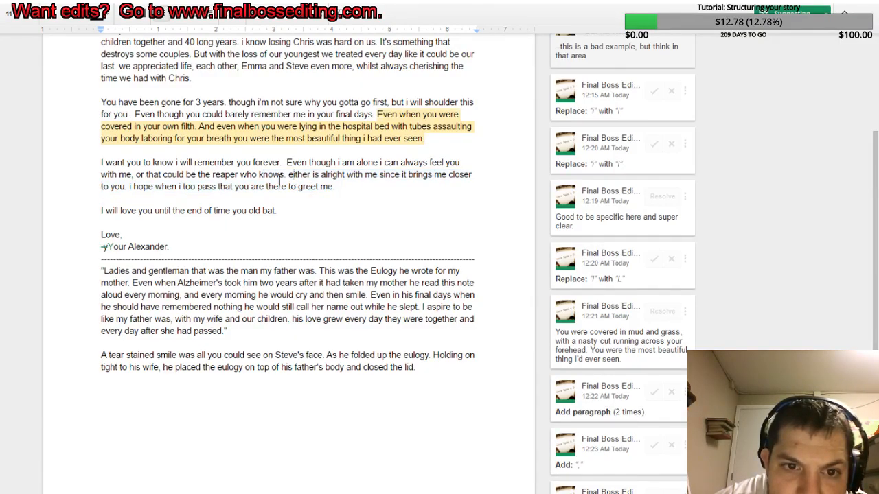
scroll(279, 180, "down", 2)
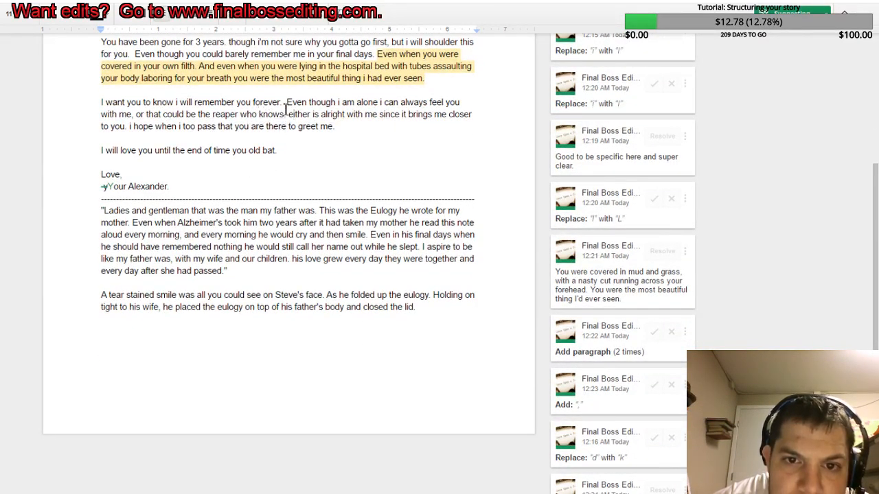
left_click_drag(283, 101, 290, 121)
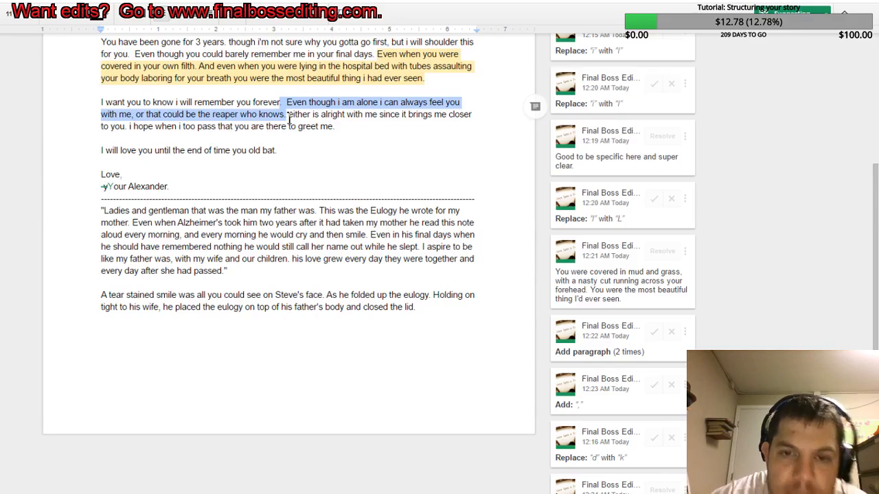
left_click(288, 114)
scroll(288, 117, "up", 3)
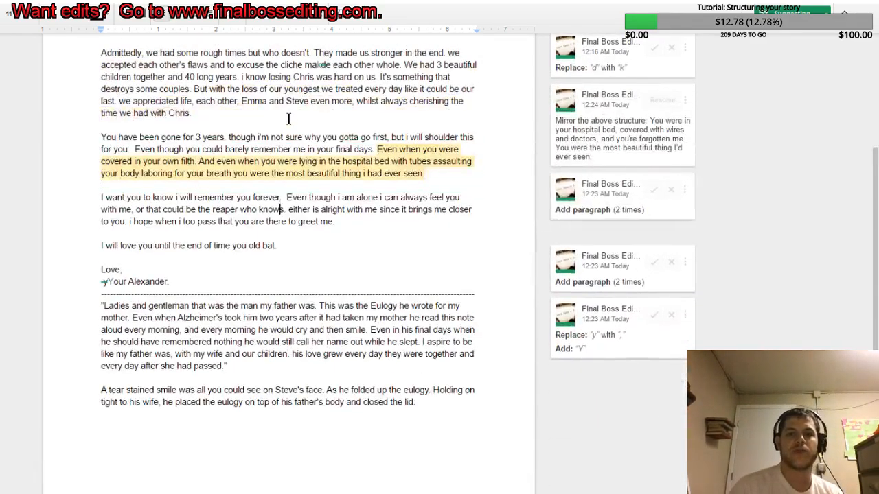
key("Right")
key("Right")
key("shift+Up")
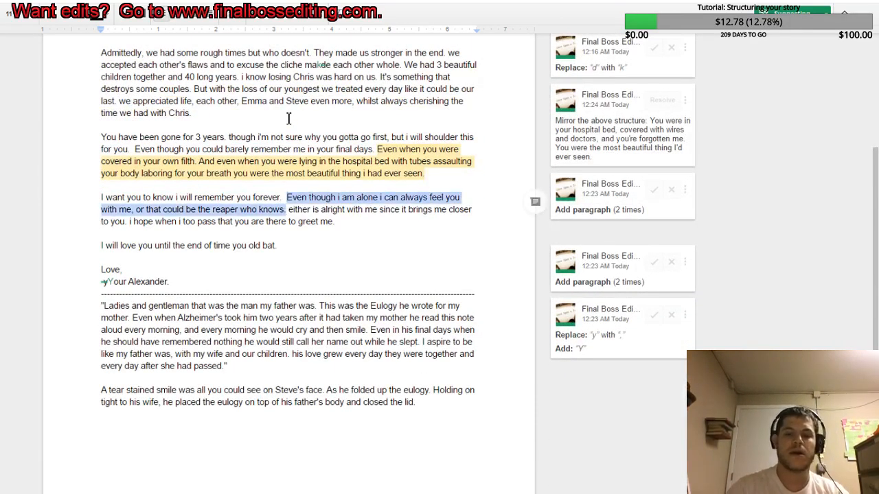
key("ctrl+alt+m")
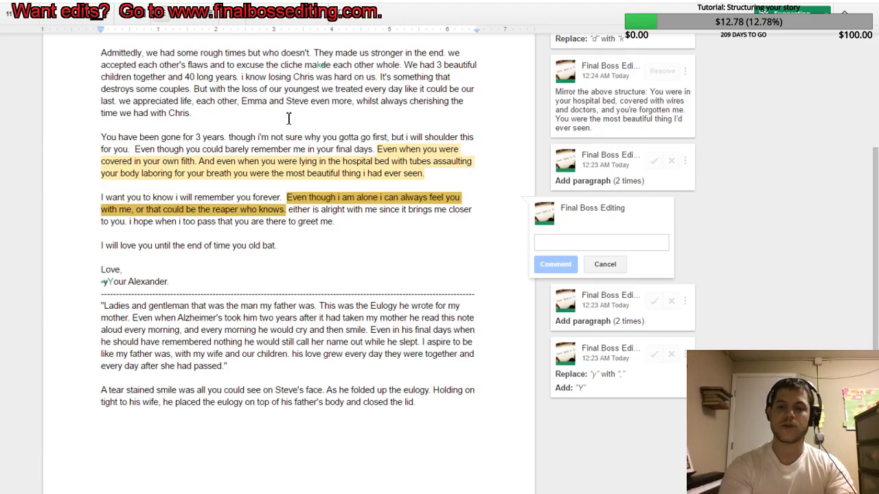
Step: Draft the comment's opening as "Try to make these more "Emotional" images using concrea"
type("Try to make th")
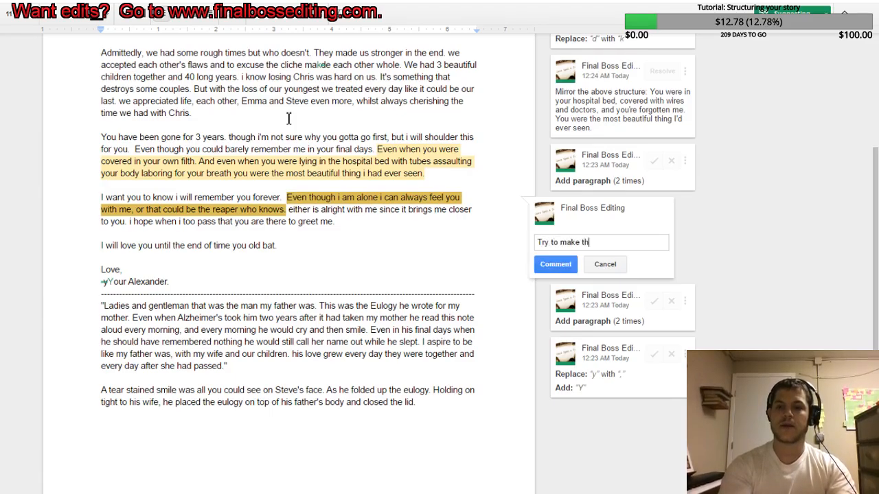
type("ese more \"Emo")
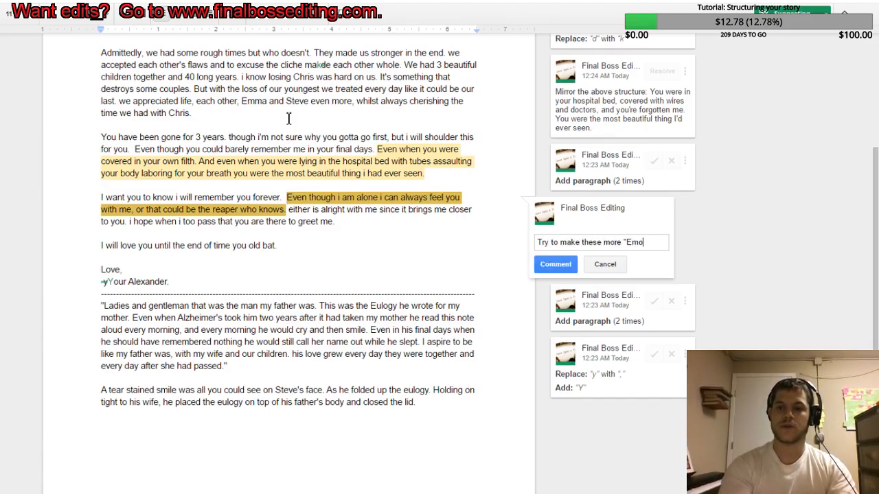
type("tional\" im")
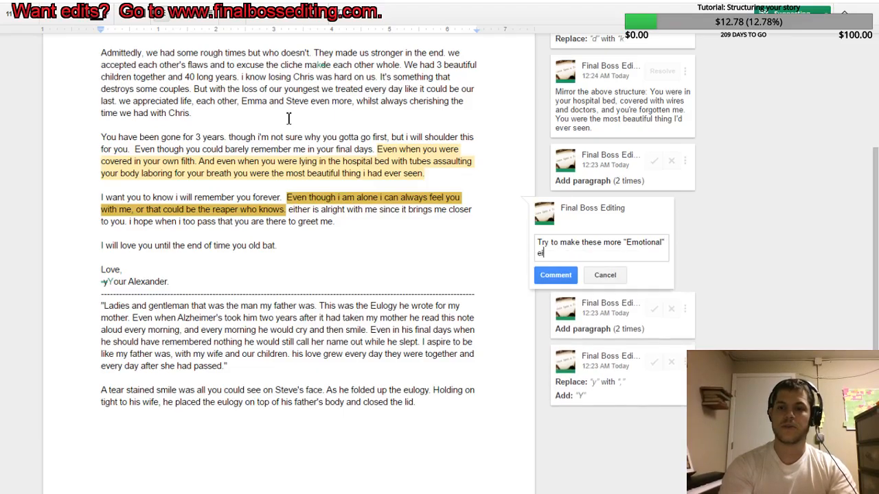
type("ages co")
key("BackSpace")
key("BackSpace")
type("more c")
key("BackSpace")
key("BackSpace")
key("BackSpace")
key("BackSpace")
key("BackSpace")
key("BackSpace")
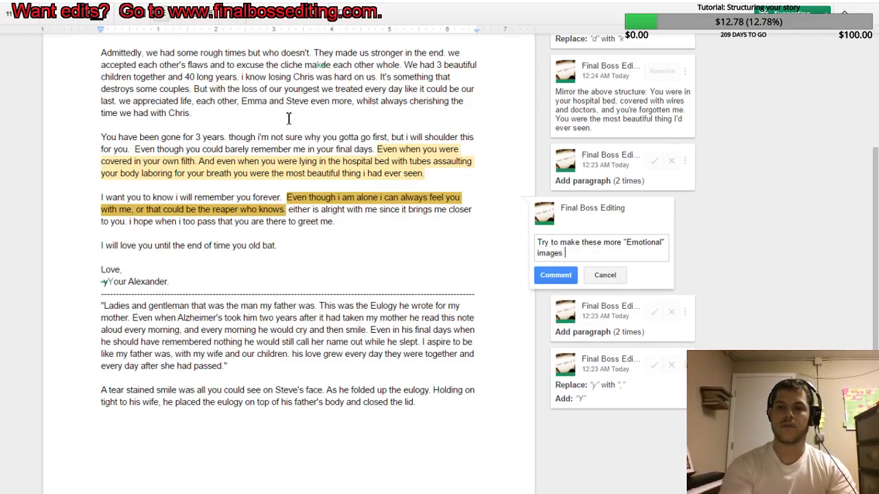
type("using con")
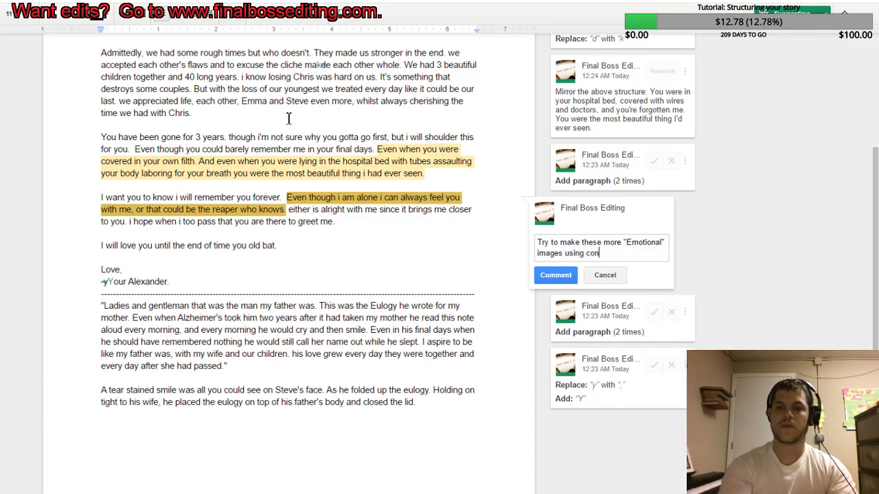
type("crea")
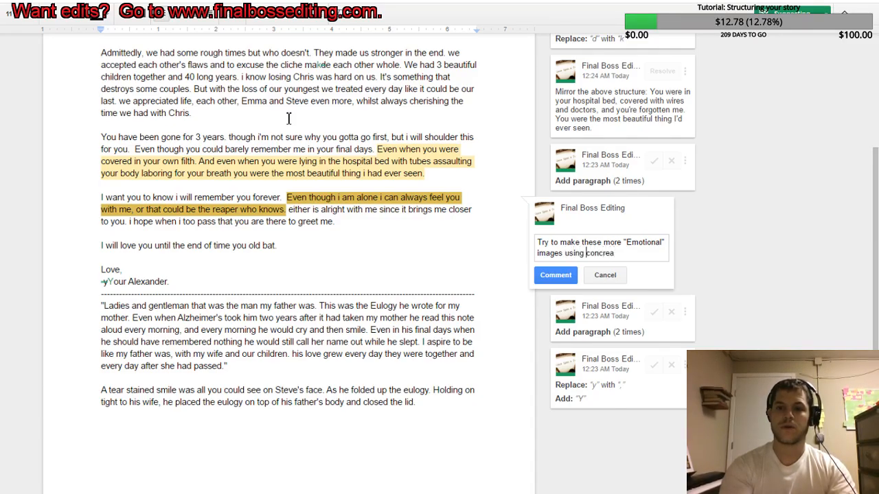
Step: Reword the draft to "Try to make these more "Emotional" moment deeper using concrete"
key("BackSpace")
key("BackSpace")
key("BackSpace")
key("BackSpace")
key("BackSpace")
key("BackSpace")
key("BackSpace")
type("mom")
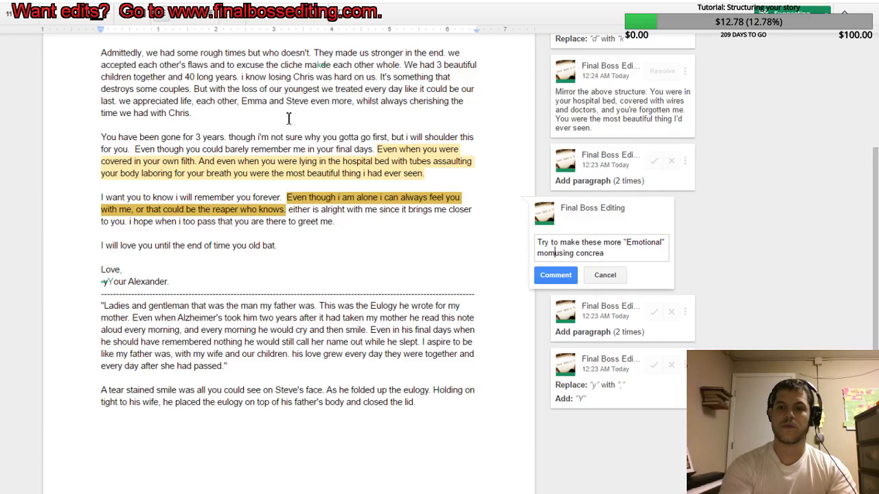
type("ent ")
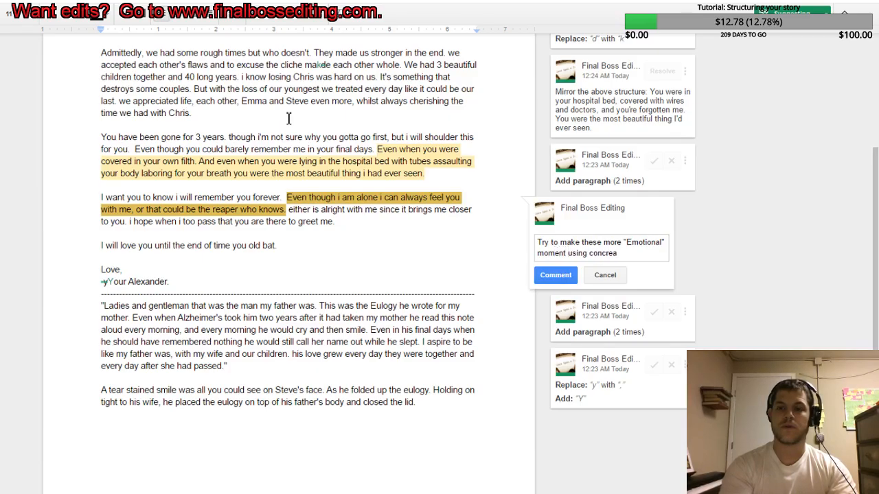
type("deeper")
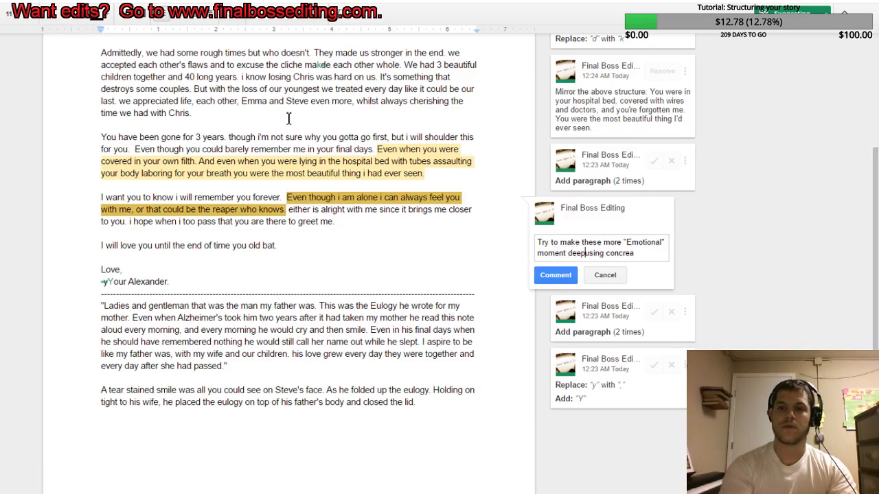
key("End")
key("BackSpace")
type("te ")
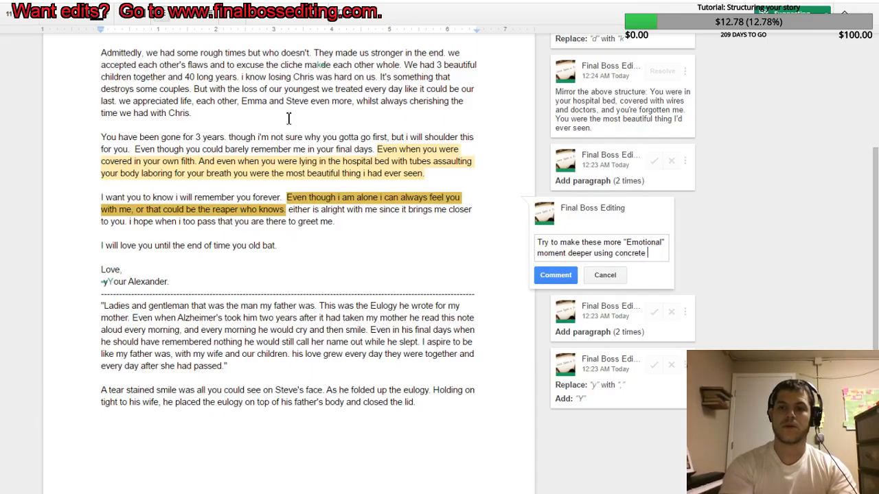
Step: Complete the comment with 'imagery. "When I walk through the house's quiet hallways, I hear____"' and post it
type("imagery.  \"When I walk throug")
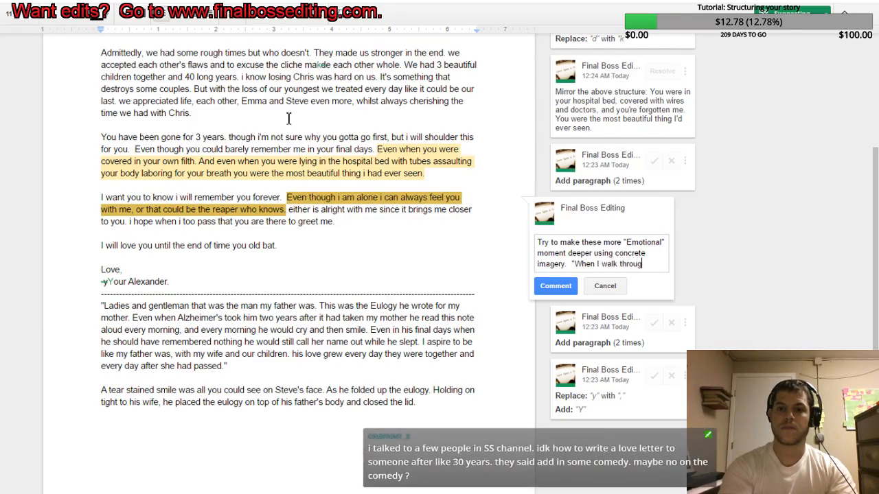
type("h ")
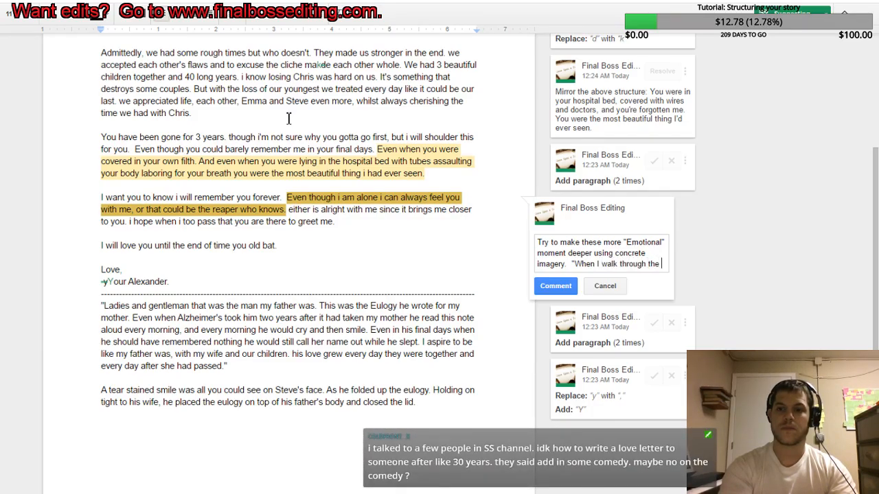
type("the ")
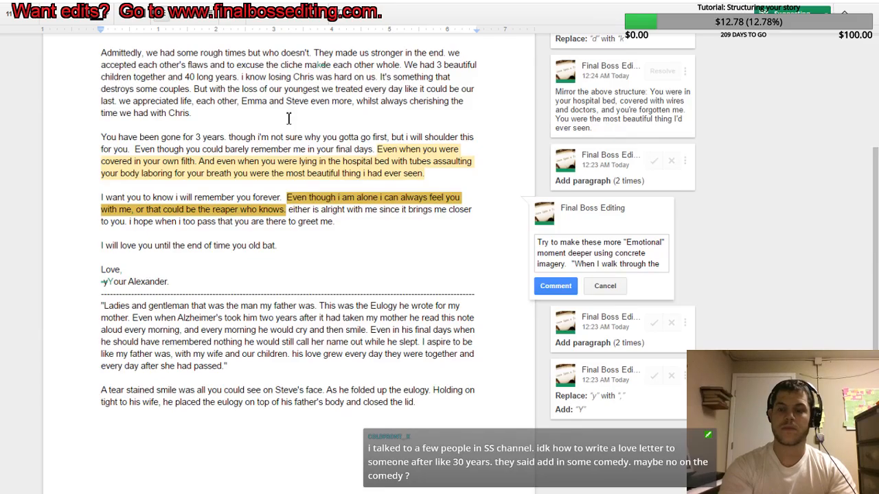
type("house's qui")
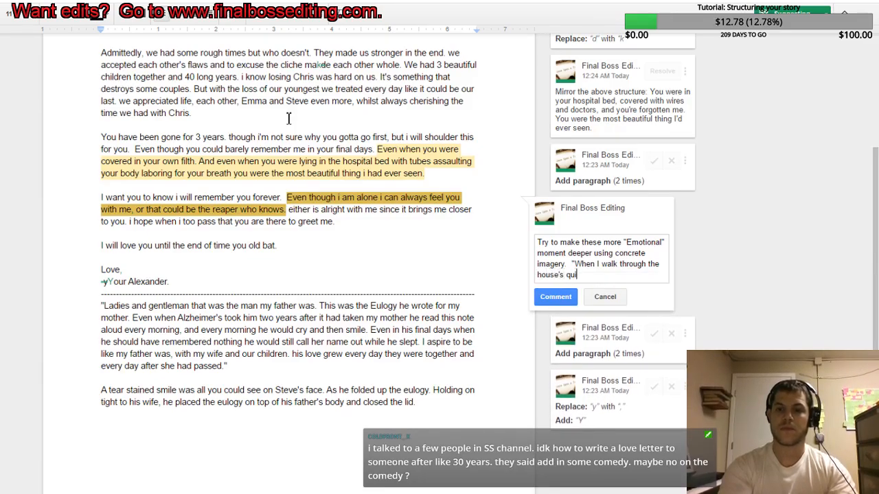
type("et hallways, I he")
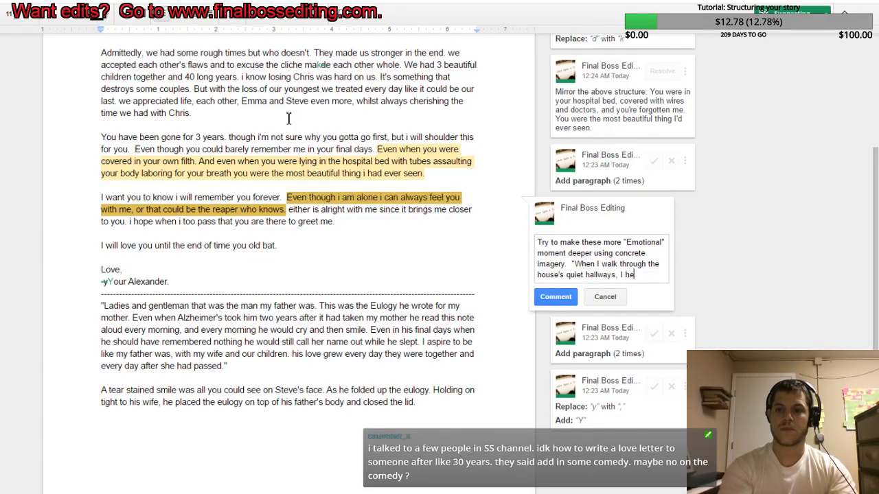
type("ar____\"")
key("ctrl+Return")
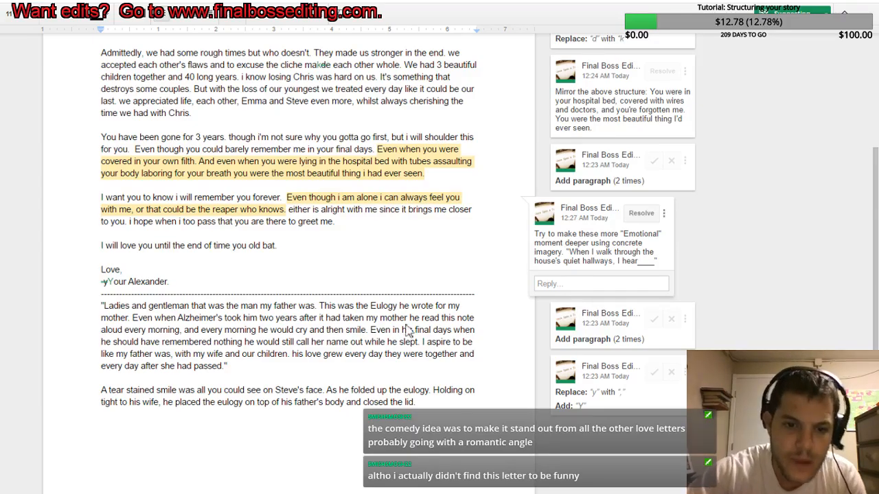
Step: Review the letter from its opening to the closing speech, examining the "Ladies and gentleman" paragraph after the dashed line
left_click(110, 256)
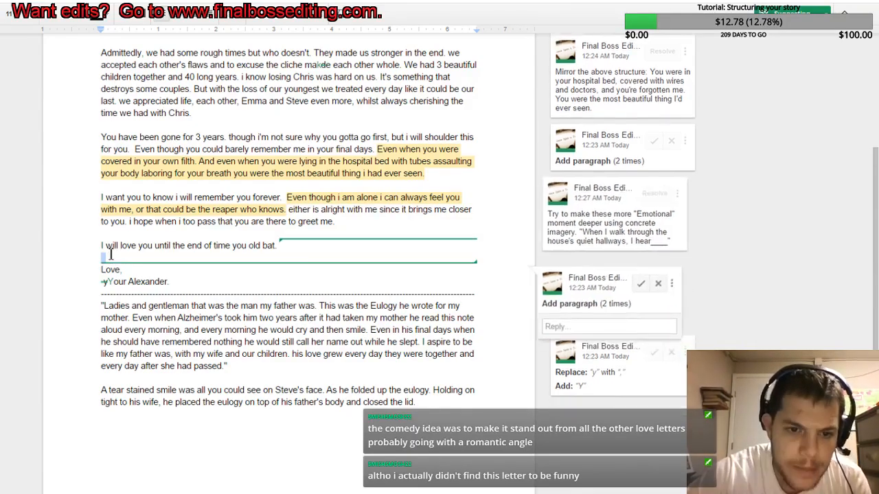
left_click(273, 234)
scroll(272, 232, "up", 3)
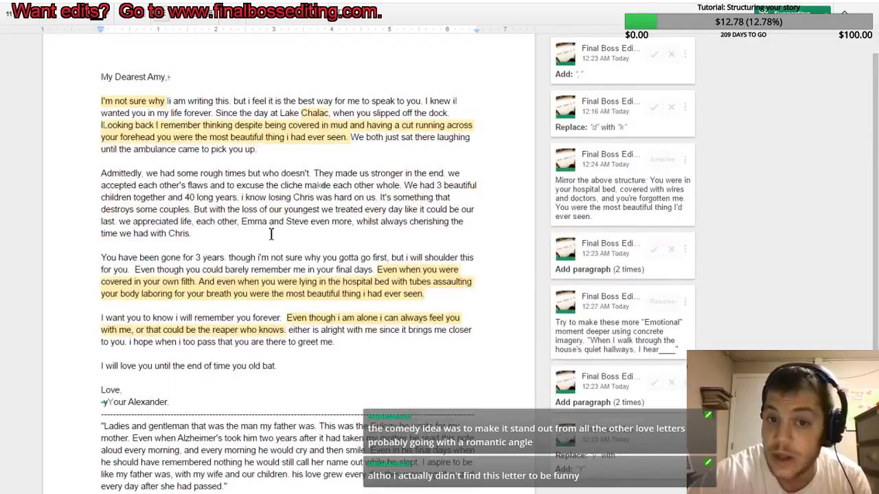
scroll(334, 274, "down", 2)
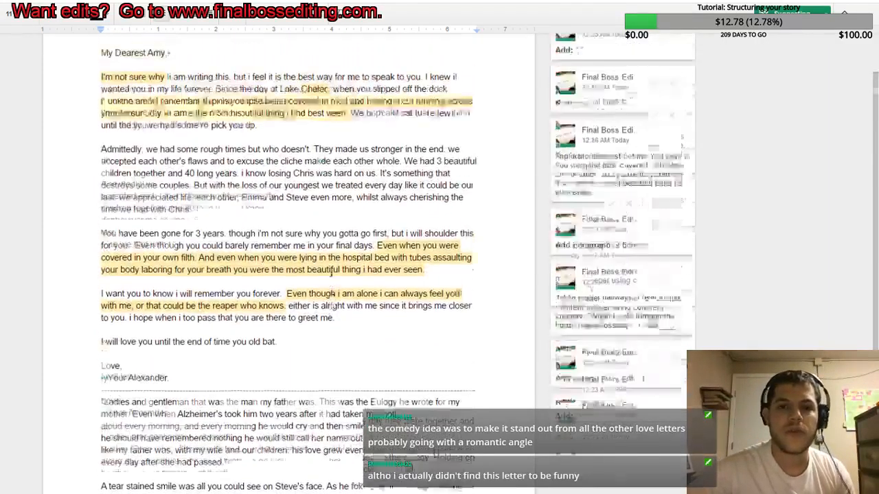
scroll(332, 273, "up", 1)
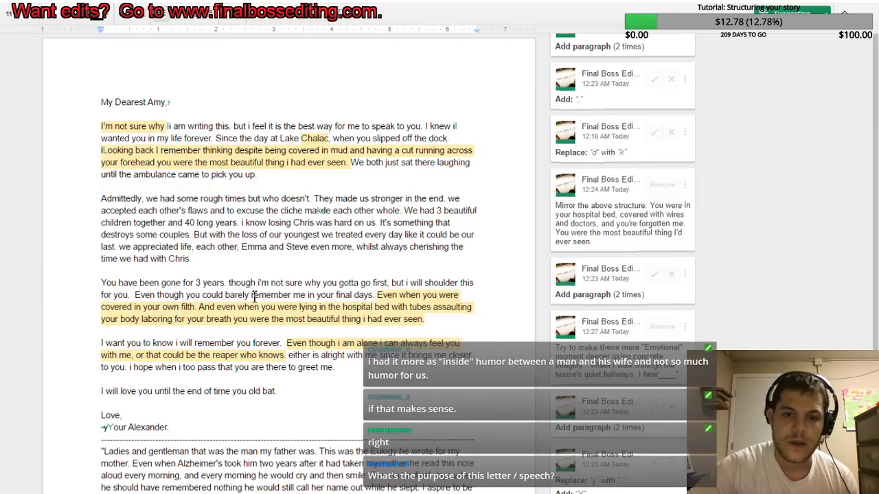
scroll(254, 295, "down", 1)
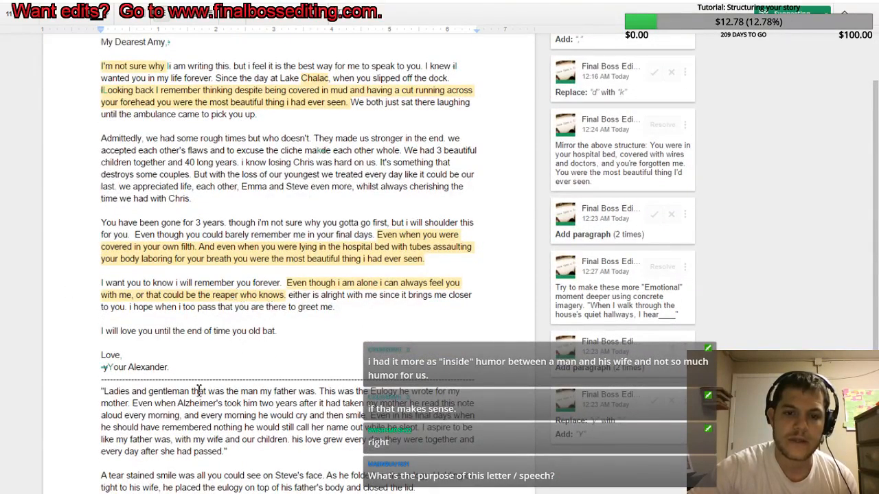
scroll(142, 367, "down", 1)
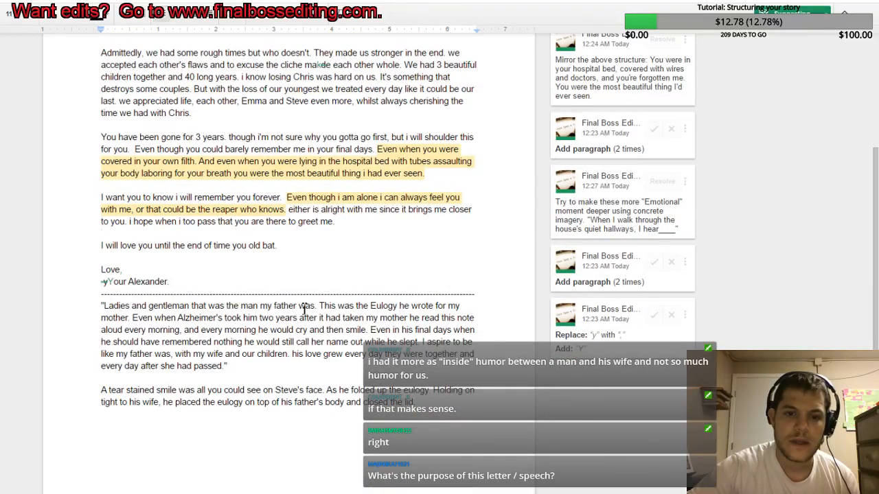
left_click_drag(318, 306, 140, 329)
left_click(139, 330)
left_click_drag(103, 306, 103, 378)
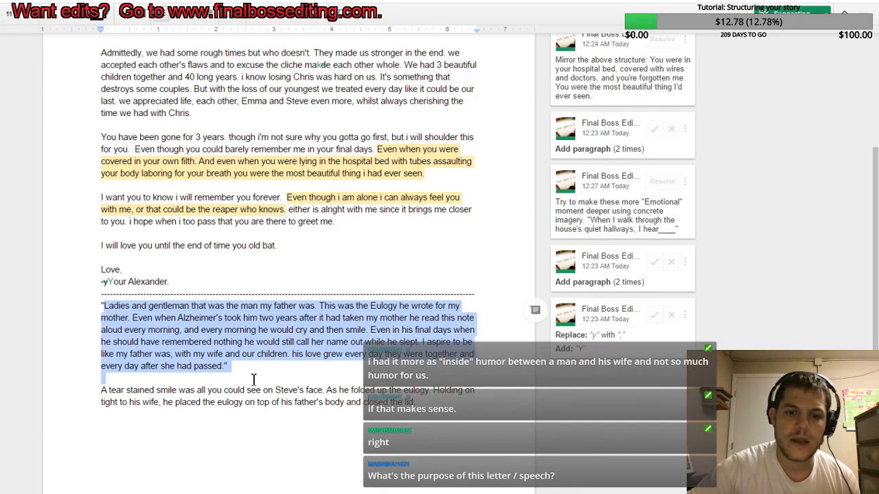
Step: Start an indented note below the story's last line reading "Know your goal with this work as a writer"
left_click(375, 411)
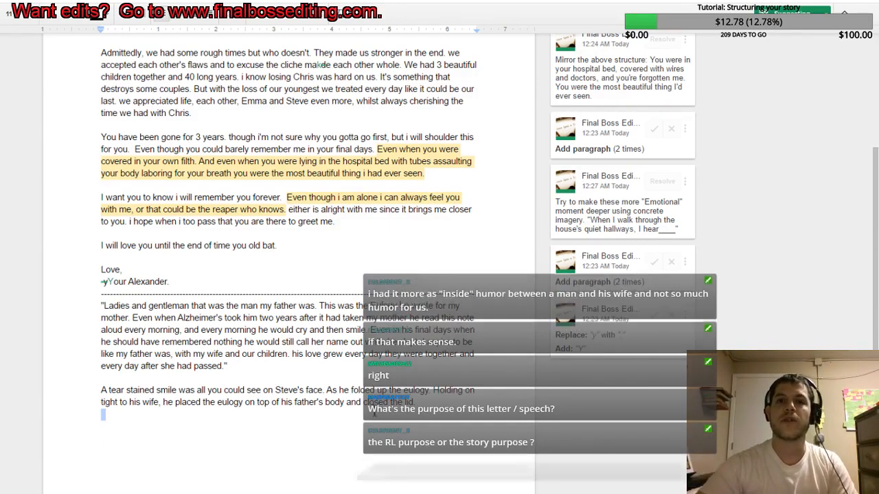
key("Tab")
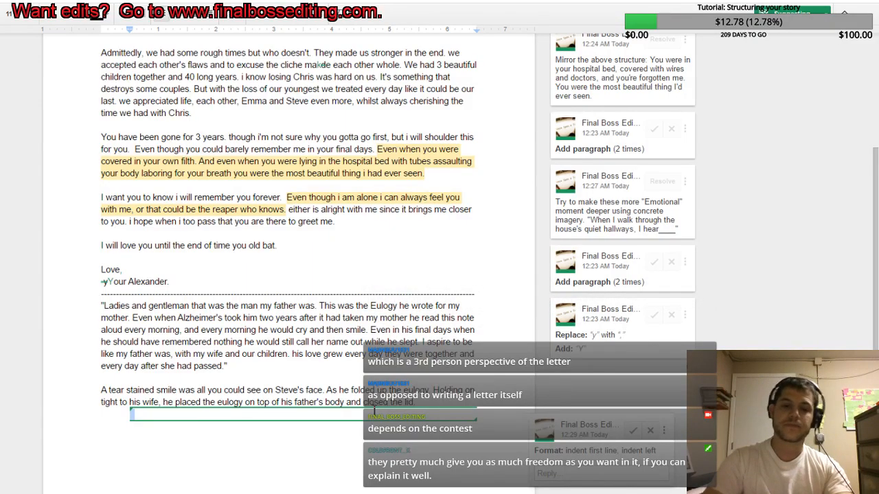
key("Return")
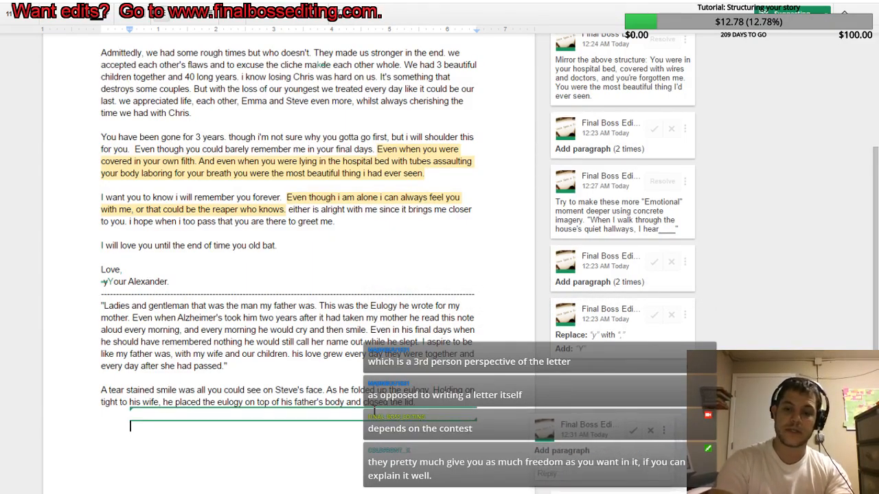
type("Know your ")
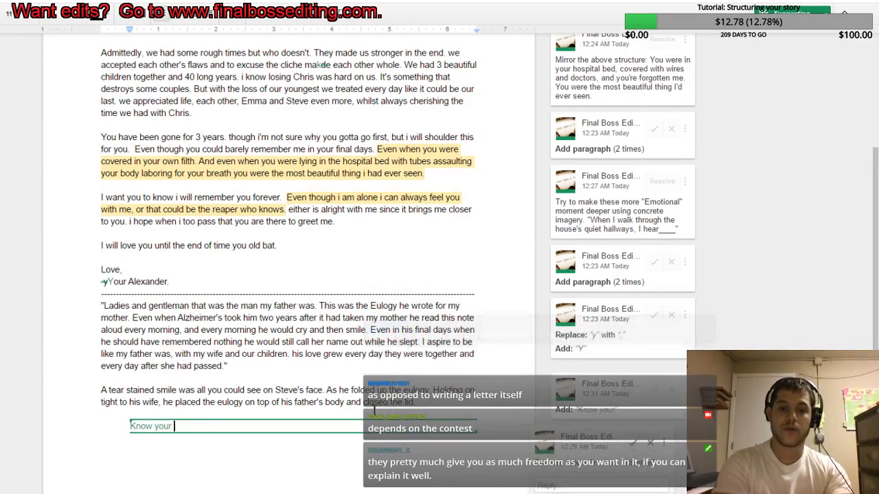
type("goal with this w")
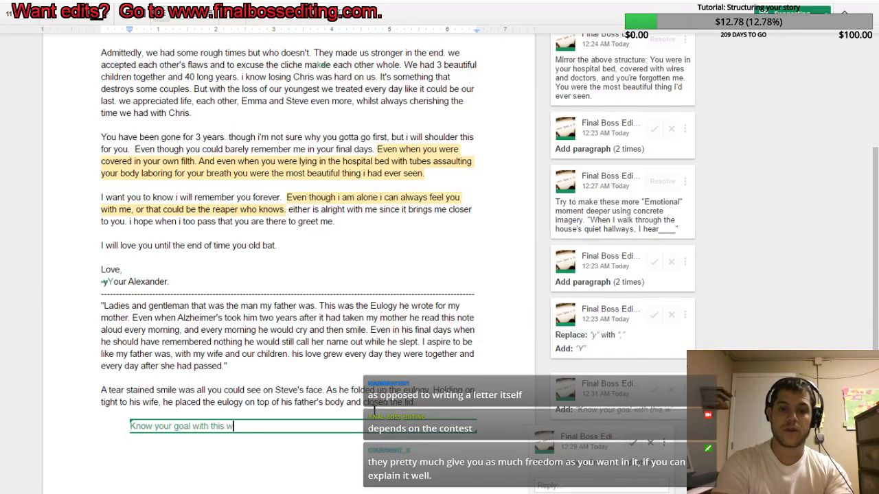
type("ork as a writer")
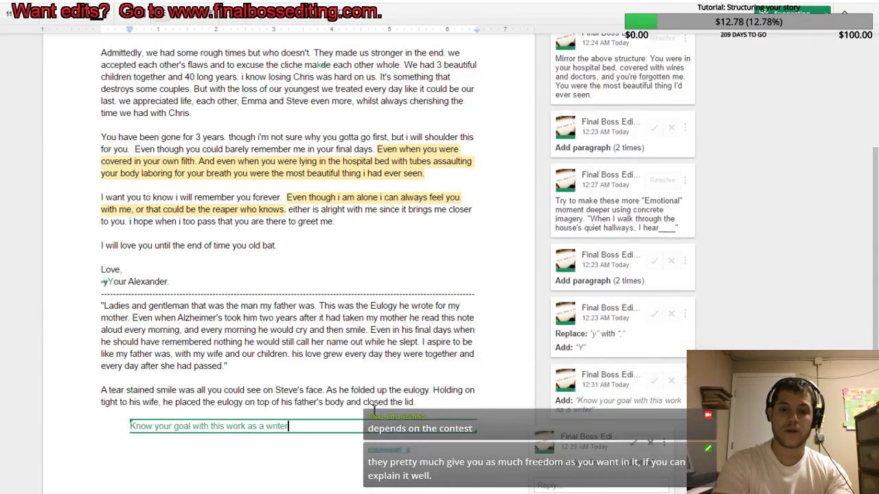
Step: Finish the note with ", and use that to find which ideas BEST SERVE your goal as people give you edits."
type(", and use that to find which ideas BEST SERVE your goal as people give y")
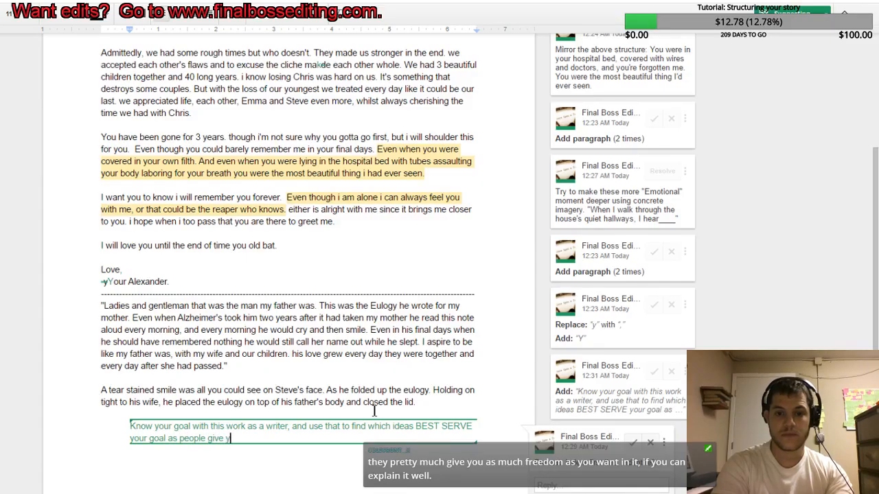
type("ou edits.")
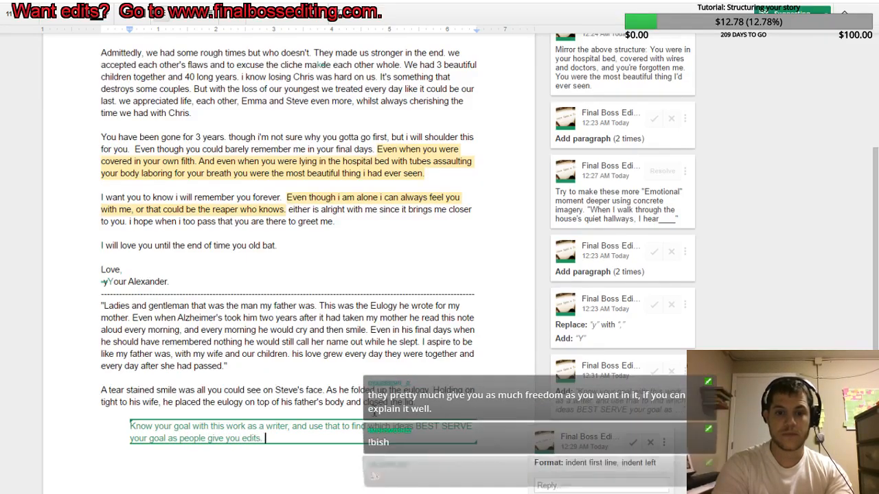
key("Up")
key("Up")
key("Up")
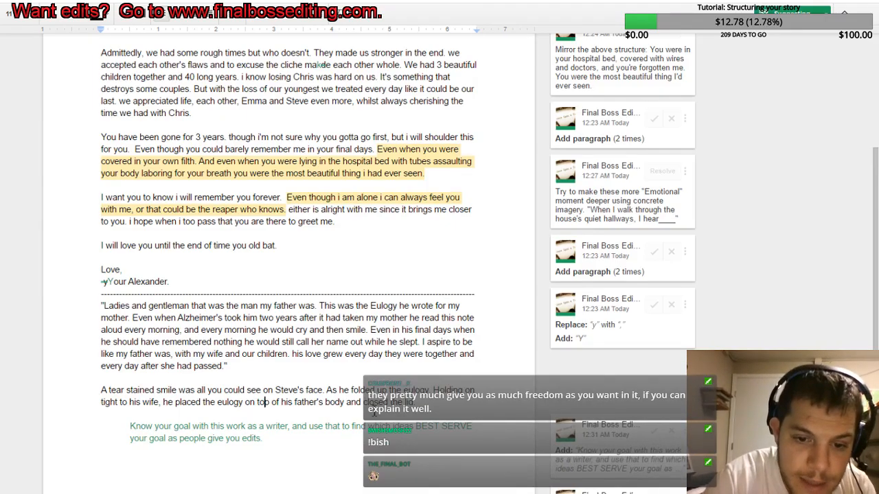
key("Down")
key("Down")
key("Down")
Step: Add "STORY THEME: love never dies" and a "CHARACTER GOAL" line beneath the note, deleting the wording begun after "CHARACTER GOAL"
key("Return")
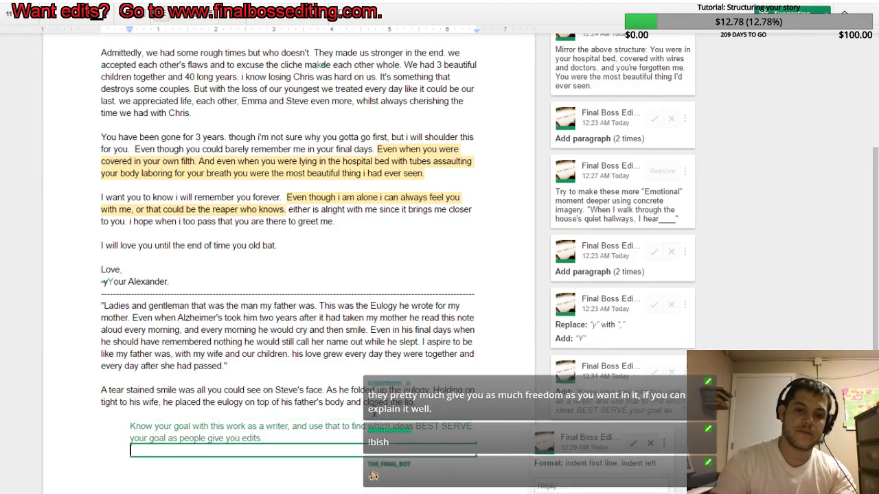
type("STORY THEME: love never dies")
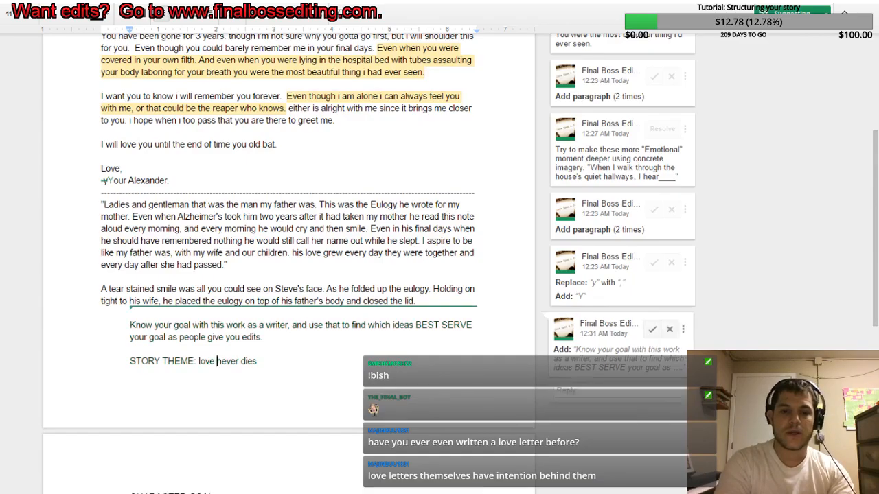
left_click(219, 492)
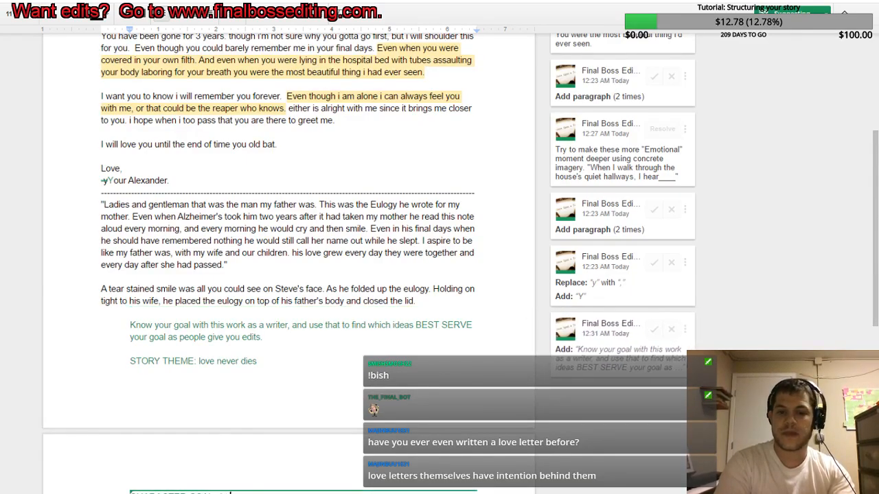
key("BackSpace")
key("BackSpace")
key("BackSpace")
key("BackSpace")
key("BackSpace")
key("BackSpace")
key("BackSpace")
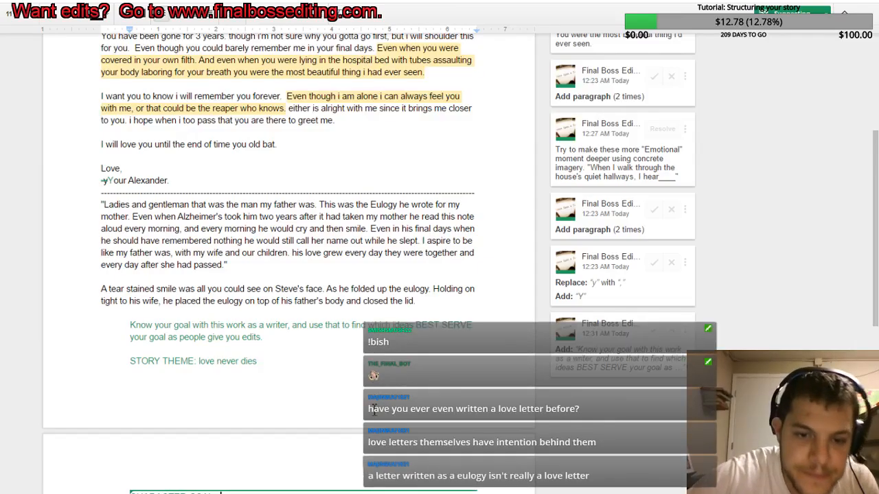
Step: Insert a line above the "Know your goal" note reading "--Look for a turn in the story --"
left_click(174, 205)
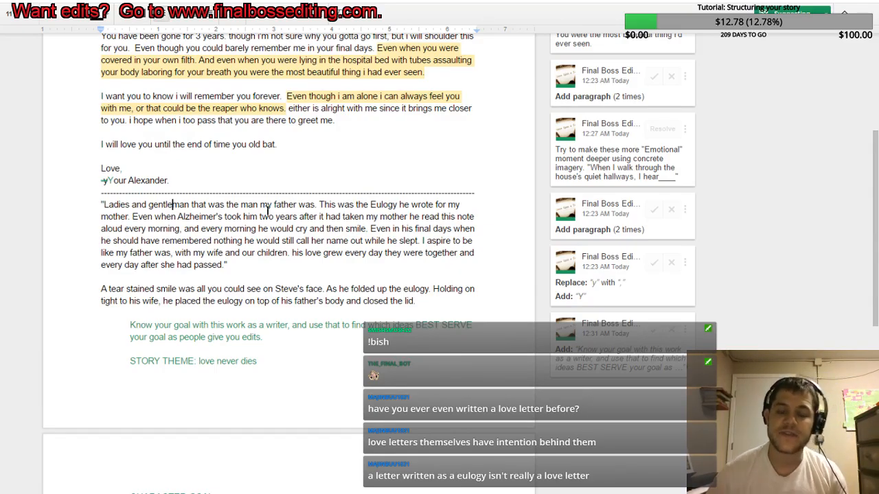
left_click(285, 342)
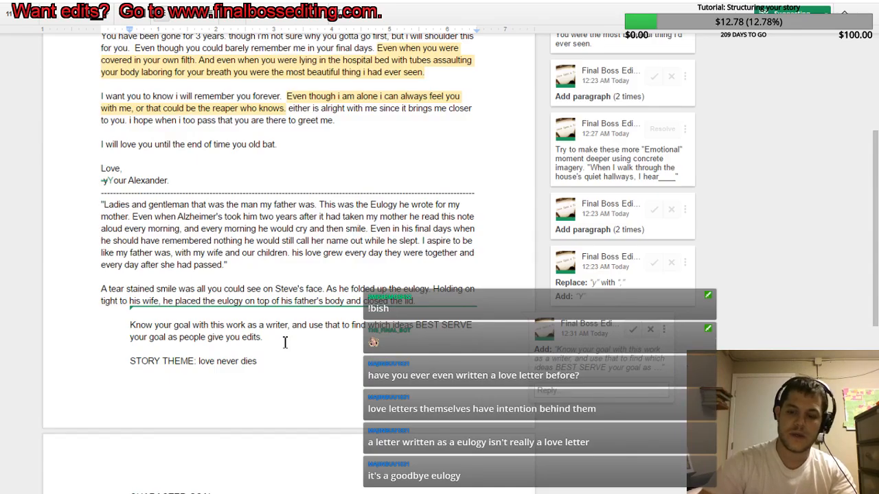
key("Up")
key("Home")
key("Return")
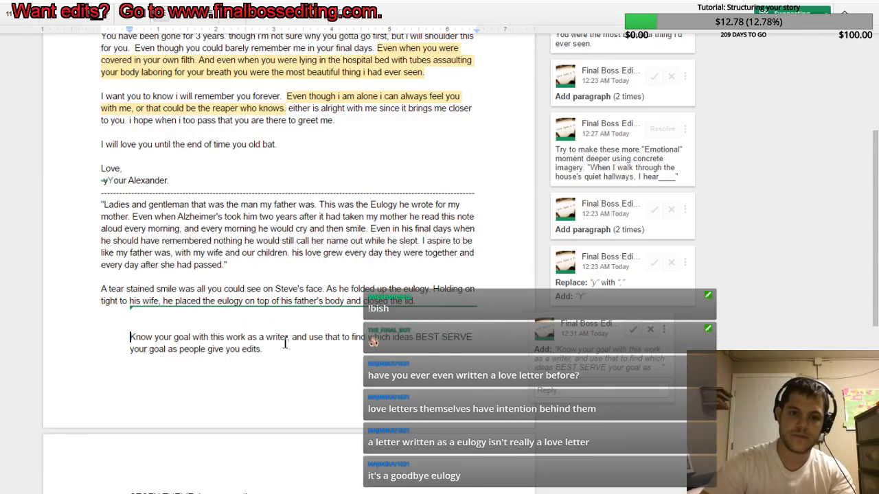
key("Up")
type("--Look")
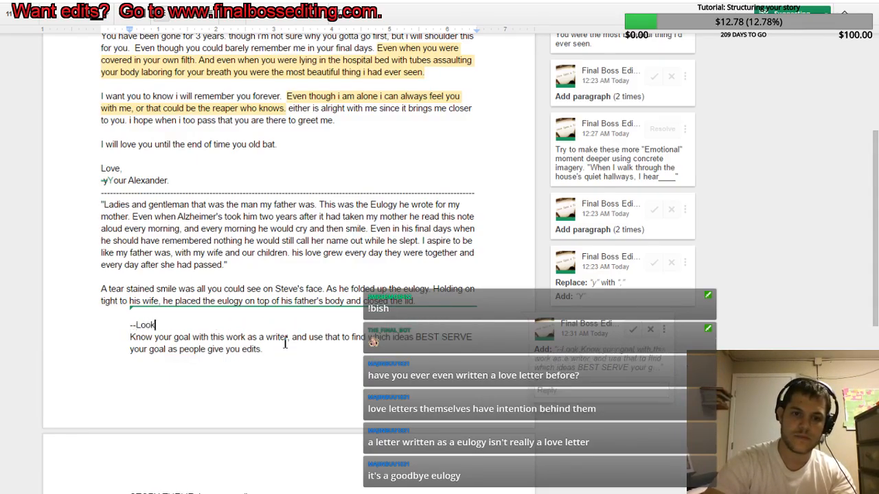
type(" for a turn in th e")
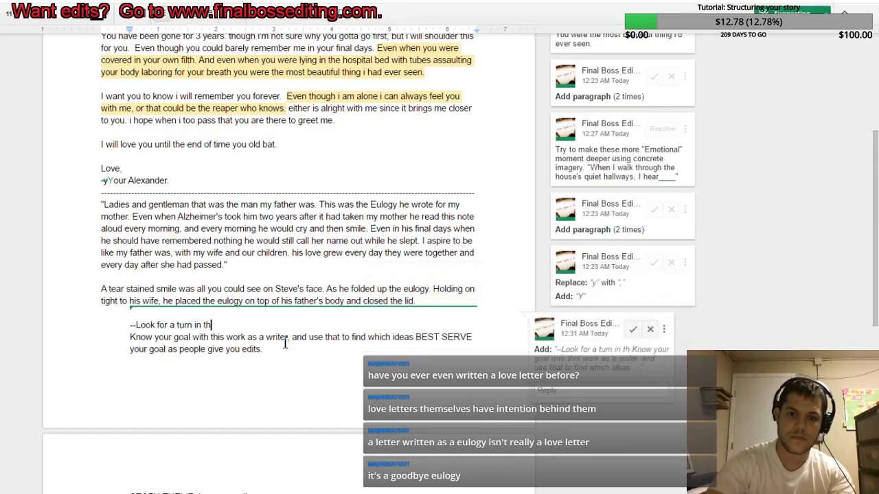
key("BackSpace")
key("BackSpace")
type("e story -- ")
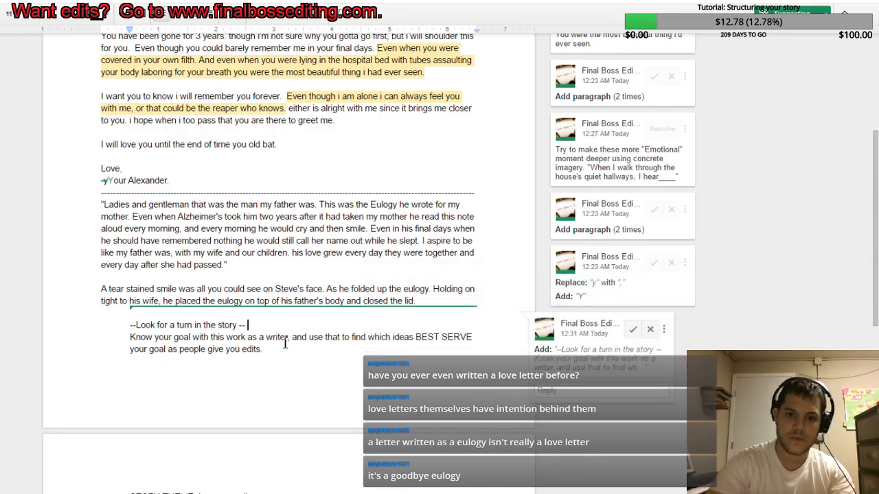
Step: Complete the "Look for a turn in the story" line with "is there some way to make the reader expect something and be surprised."
type("is there some way o")
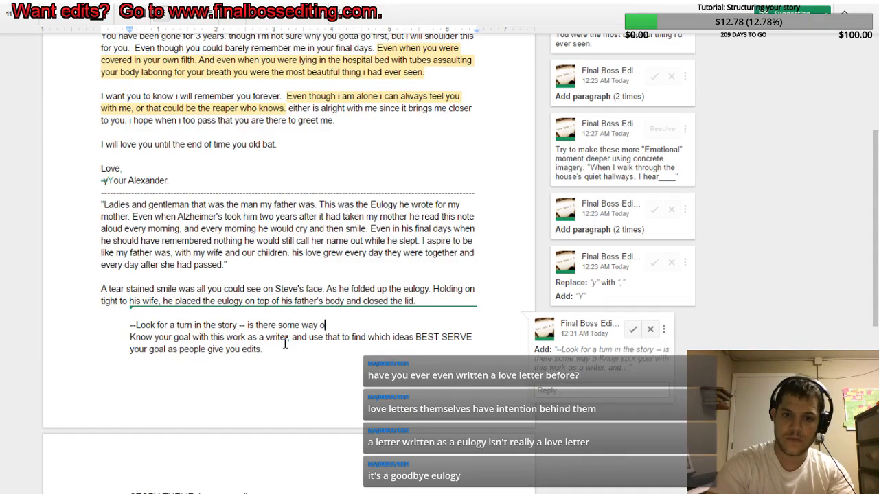
key("BackSpace")
type("to make the r")
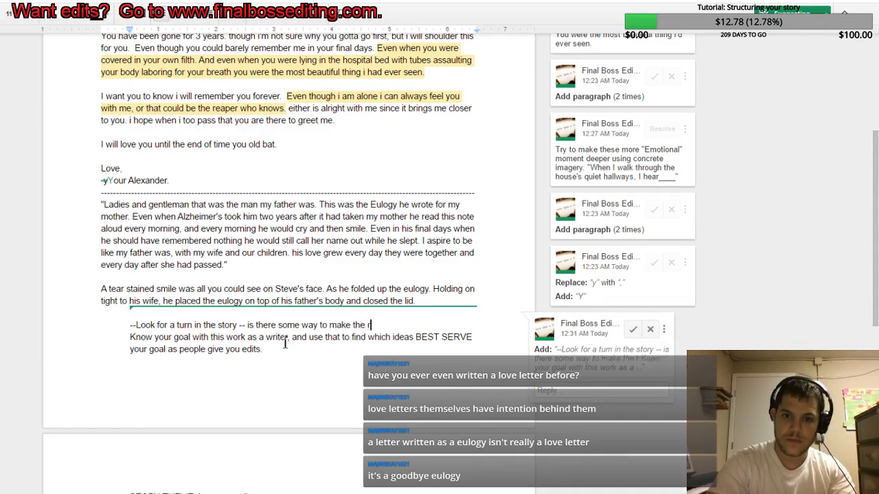
type("eader expec")
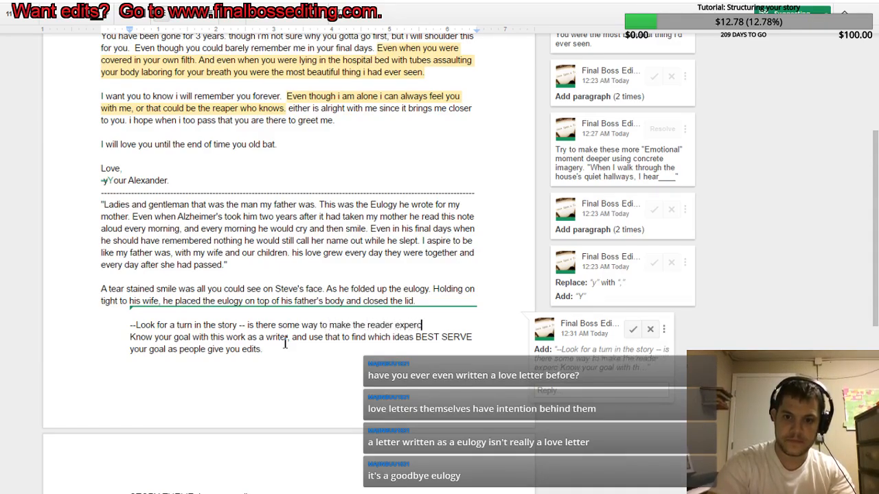
type("t something")
type("and be surprised.")
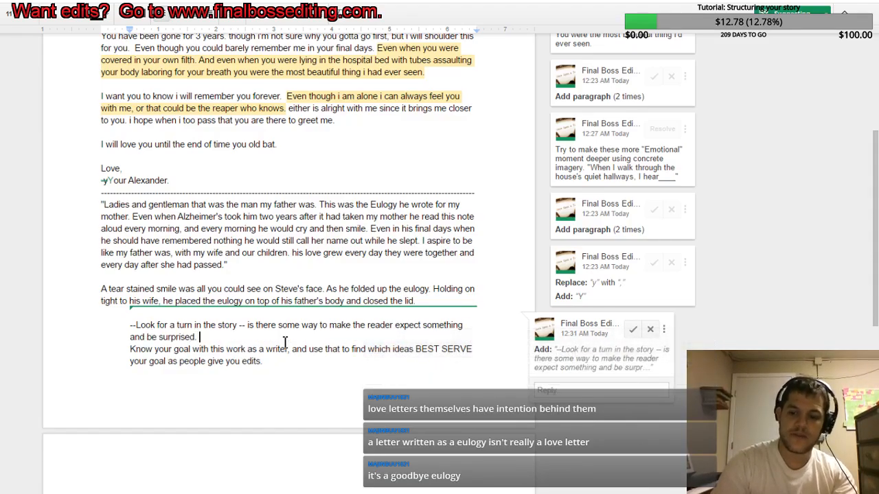
Step: Prefix the "Know your goal with this work as a writer" note with "--"
key("Down")
key("Delete")
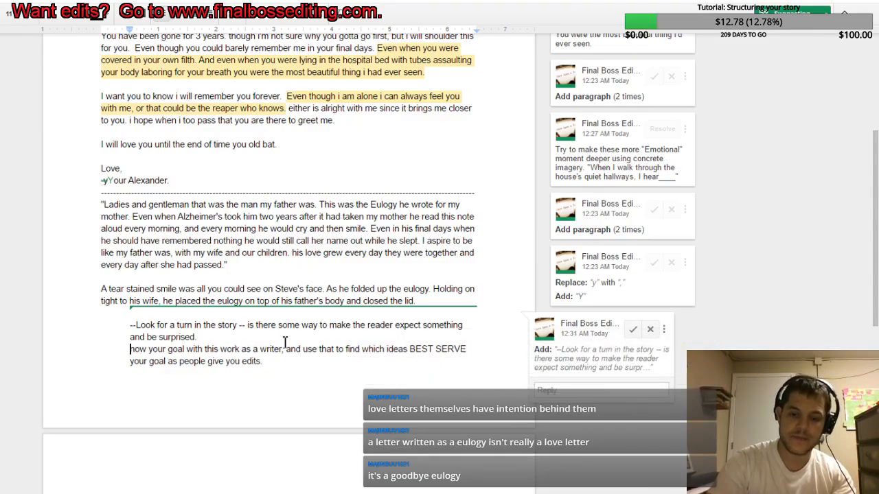
key("ctrl+z")
type("--Kn")
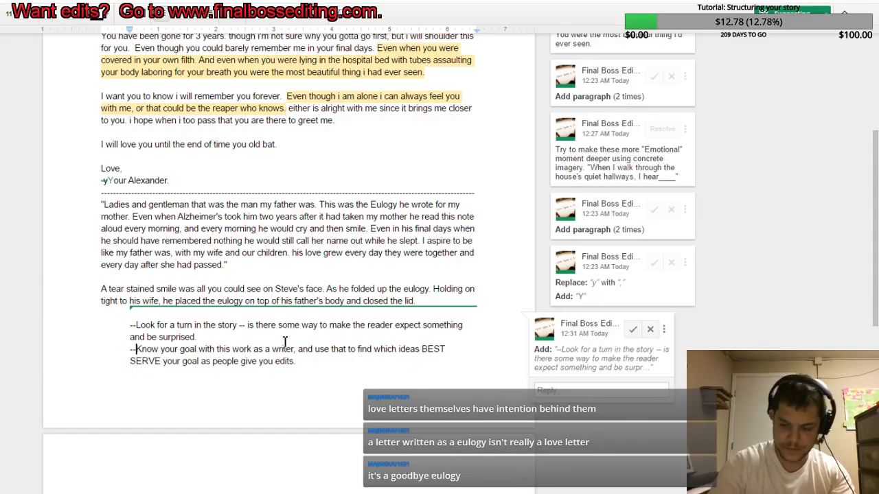
key("Up")
key("Up")
key("Up")
key("Left")
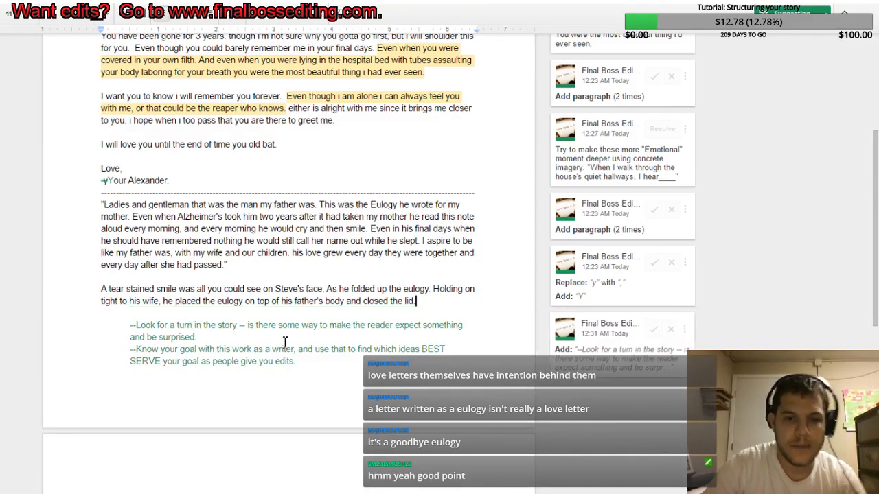
key("Up")
key("Up")
key("Up")
key("Up")
key("Up")
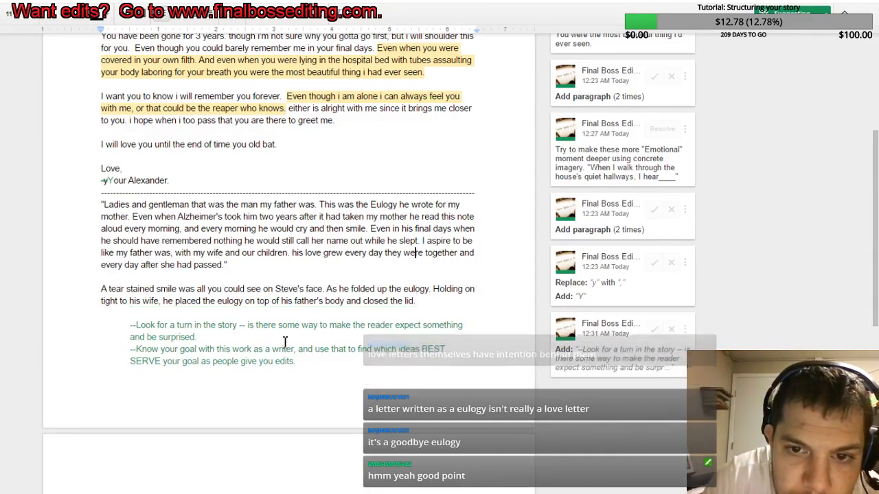
key("Down")
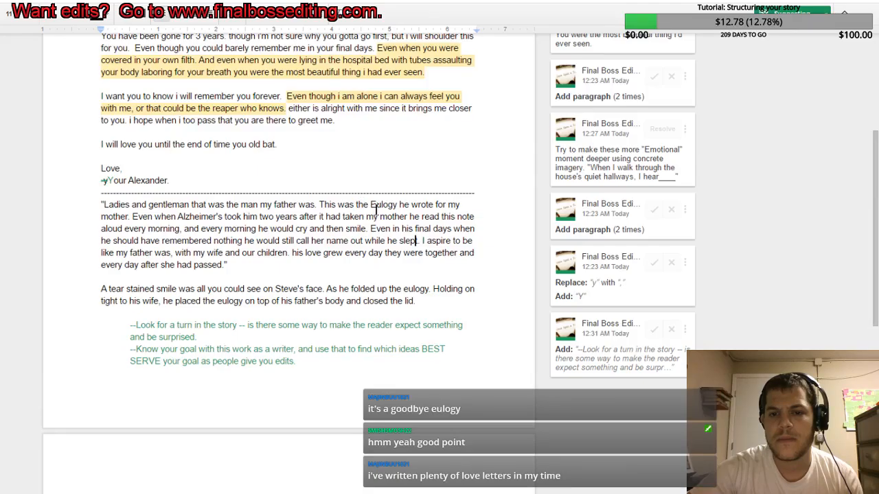
Step: Comment "So she never read it?" on the sentence "This was the Eulogy he wrote for my mother."
left_click_drag(372, 204, 409, 215)
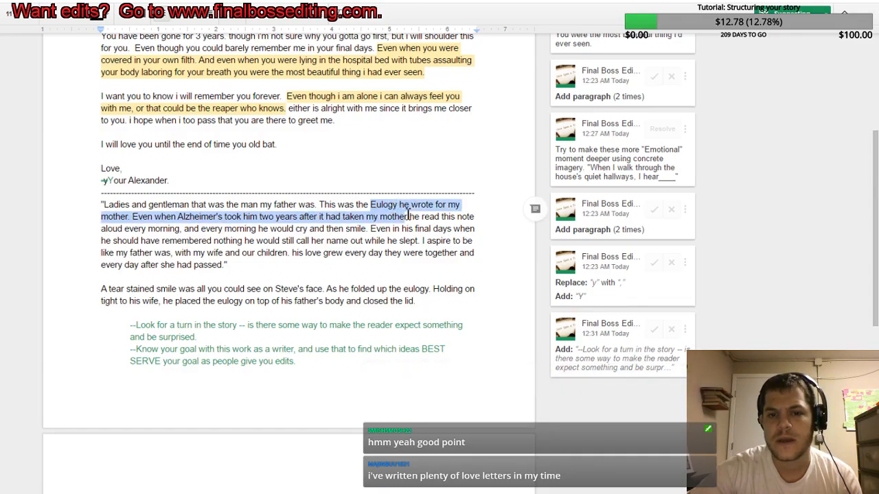
left_click(351, 208)
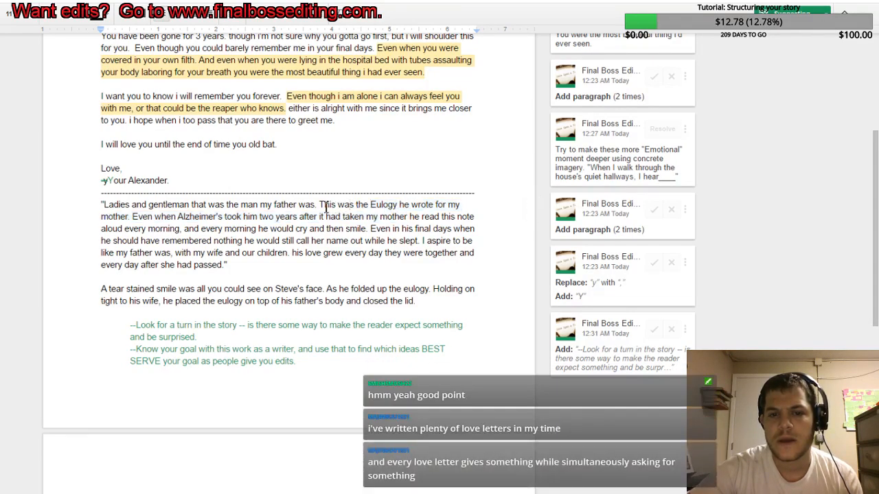
left_click_drag(320, 206, 316, 217)
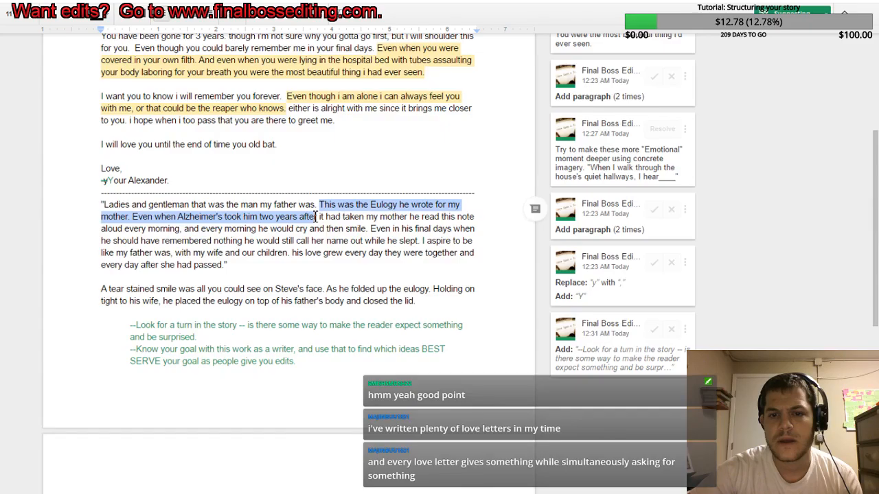
left_click_drag(315, 217, 131, 218)
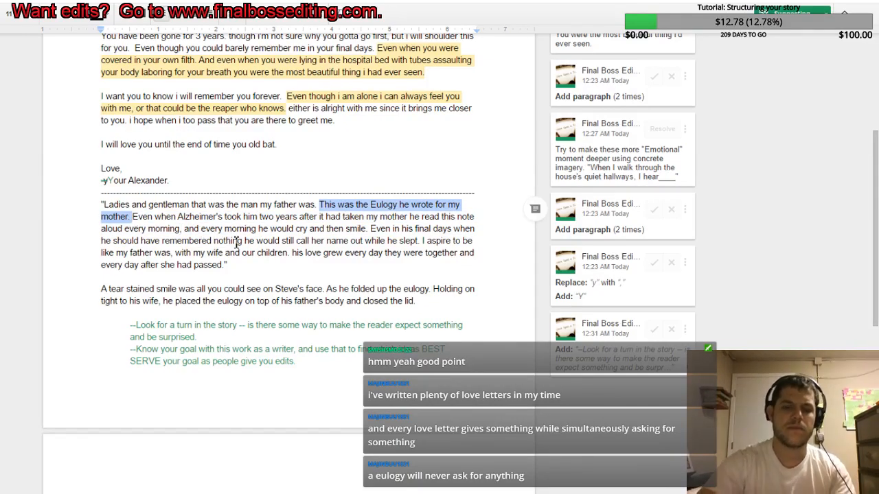
key("ctrl+alt+m")
key("Escape")
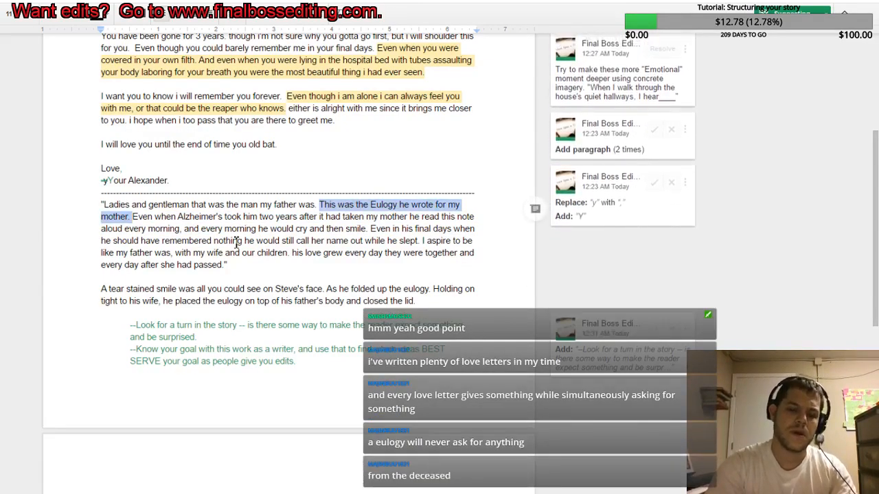
key("ctrl+alt+m")
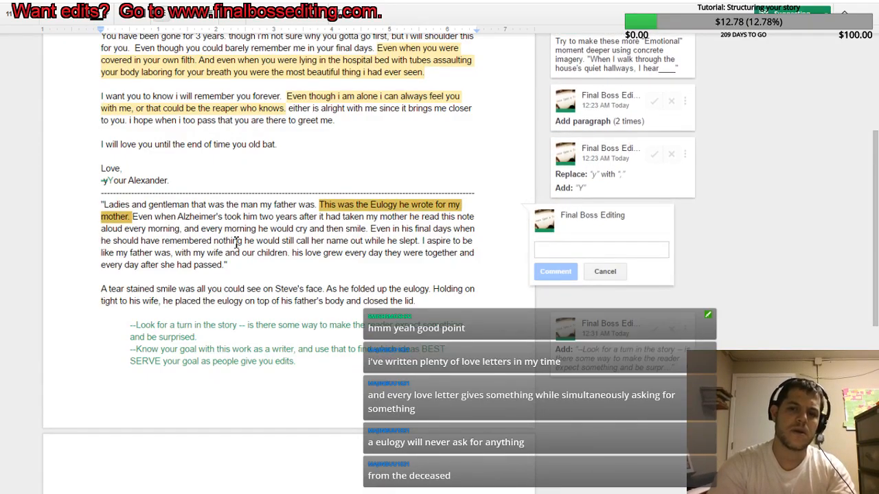
type("So she never read it?")
key("ctrl+Return")
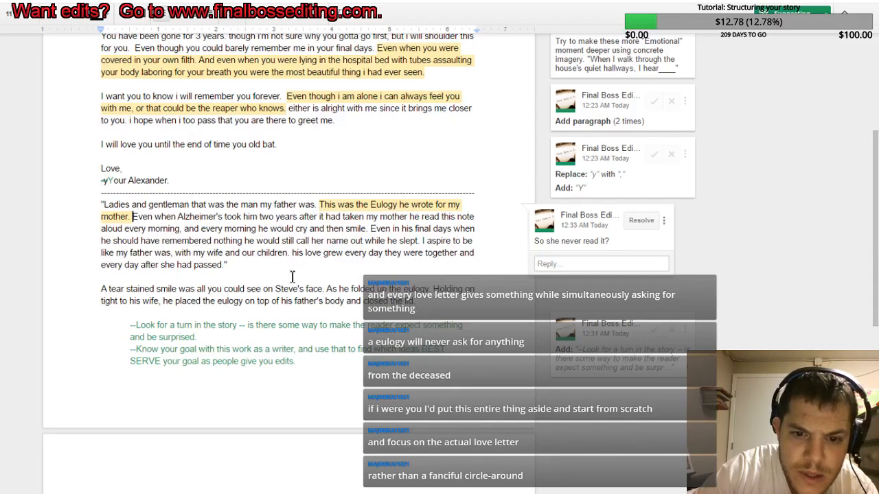
Step: Review the story's ending and closing notes, check the contest prompt in the Gmail sharing invitation, and return to the document
left_click(297, 361)
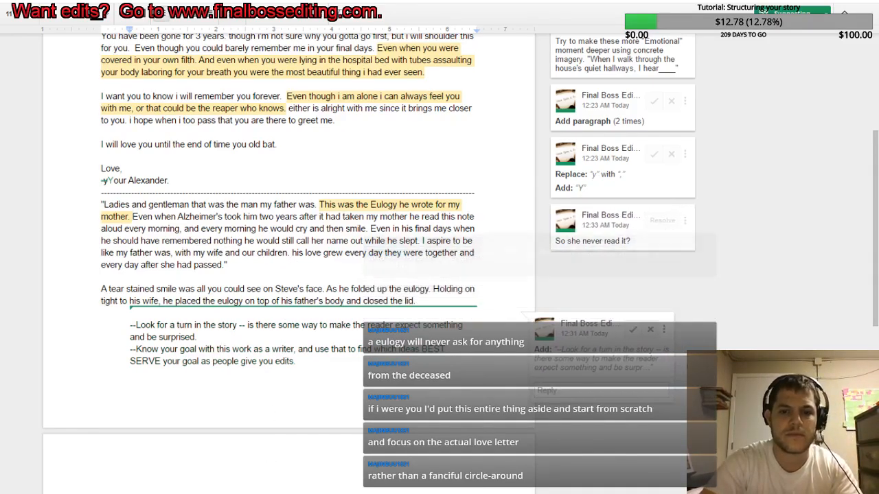
left_click_drag(209, 289, 210, 303)
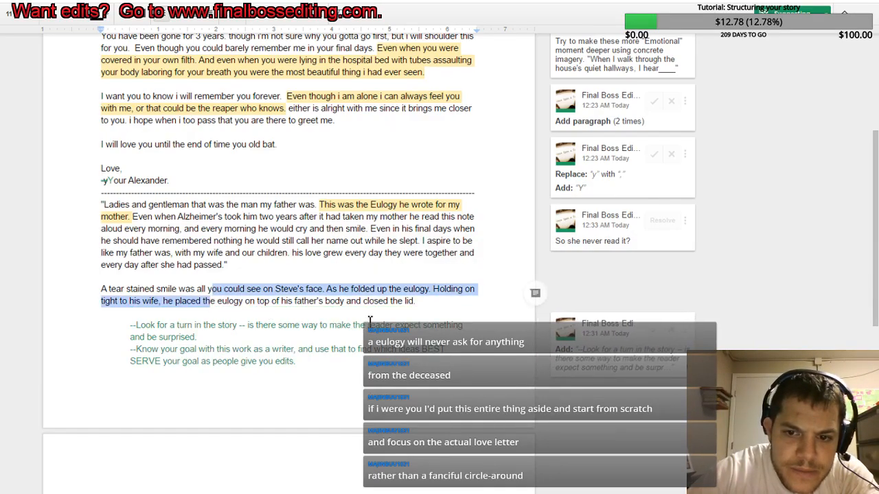
left_click(418, 307)
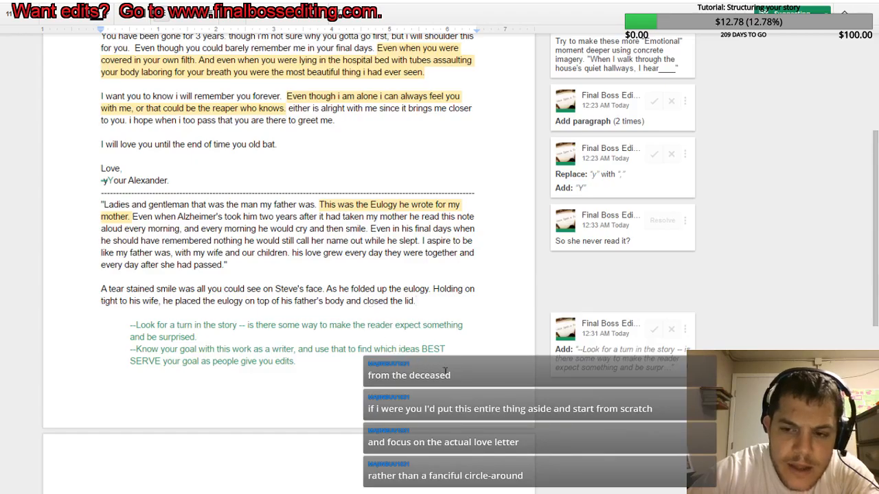
scroll(455, 396, "down", 2)
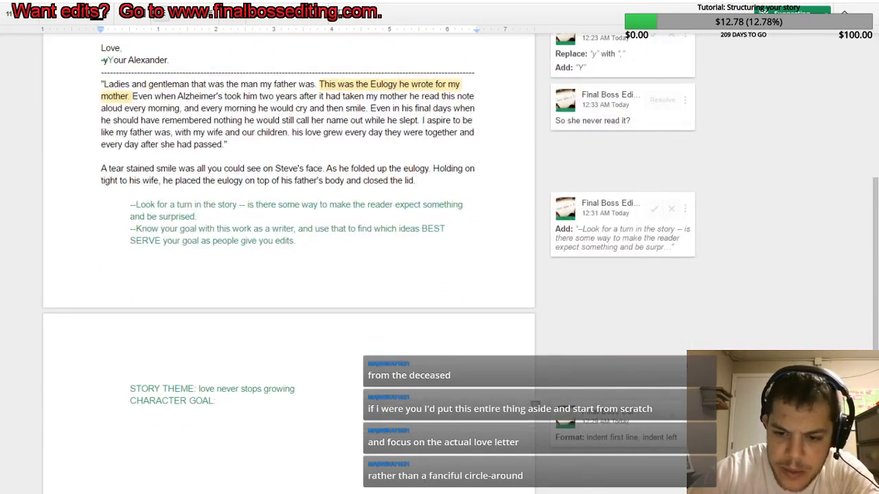
key("ctrl+shift+Tab")
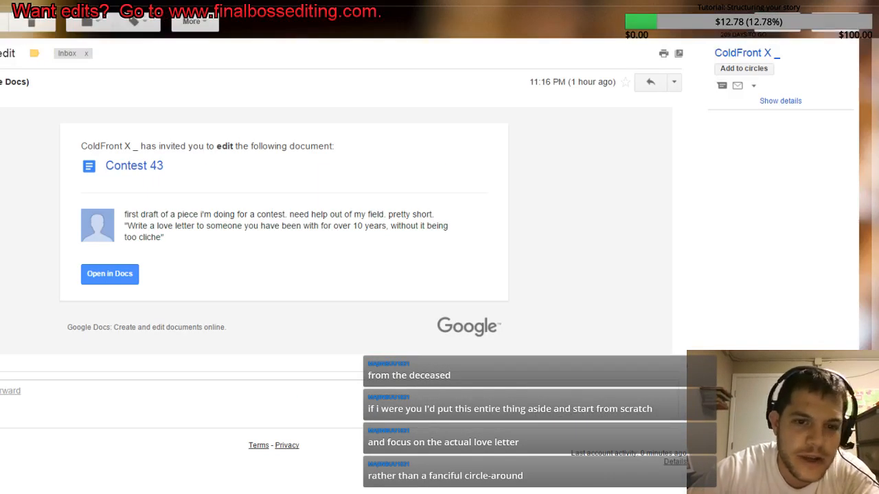
key("ctrl+Tab")
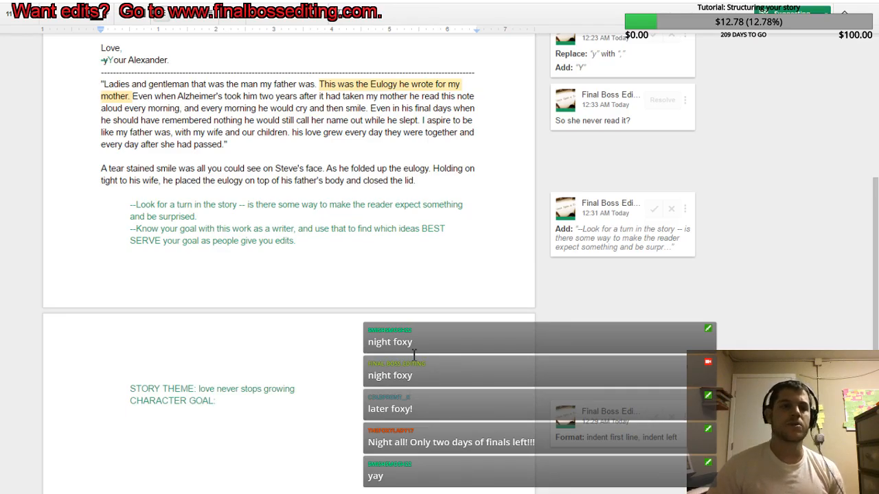
Step: Insert a line between the story-turn note and the "Know your goal" note reading "--Use a lot of concrete imagery"
left_click(132, 193)
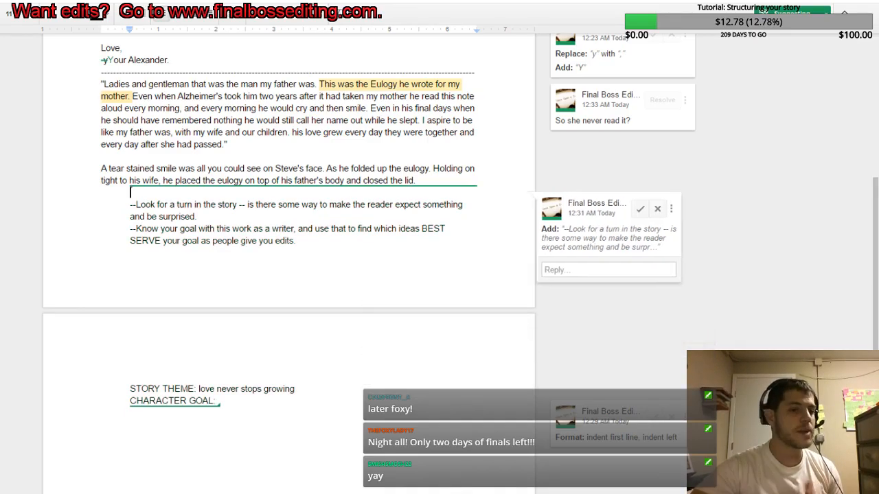
left_click(316, 228)
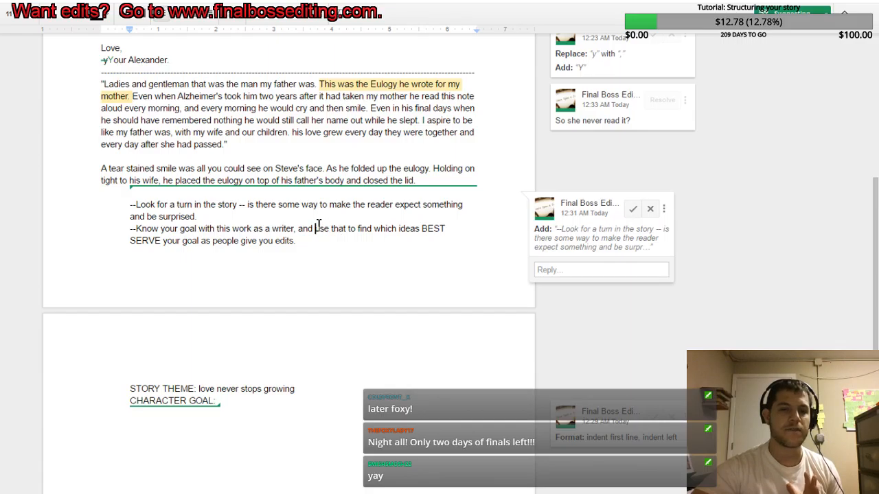
left_click(295, 219)
key("Return")
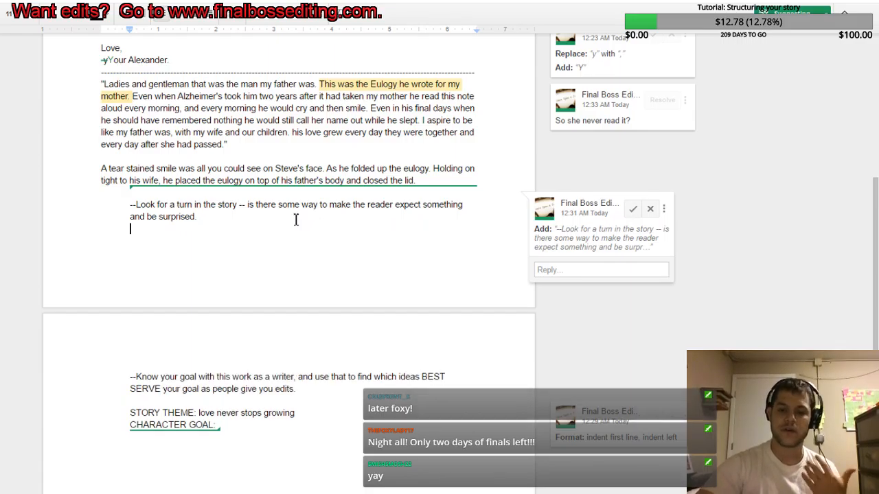
type("--U")
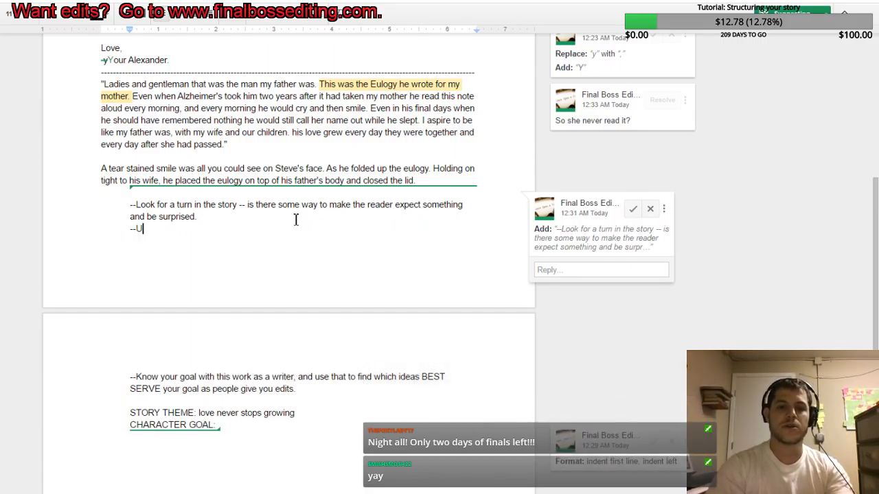
type("se a")
key("BackSpace")
type("a lot of concrete imagery ")
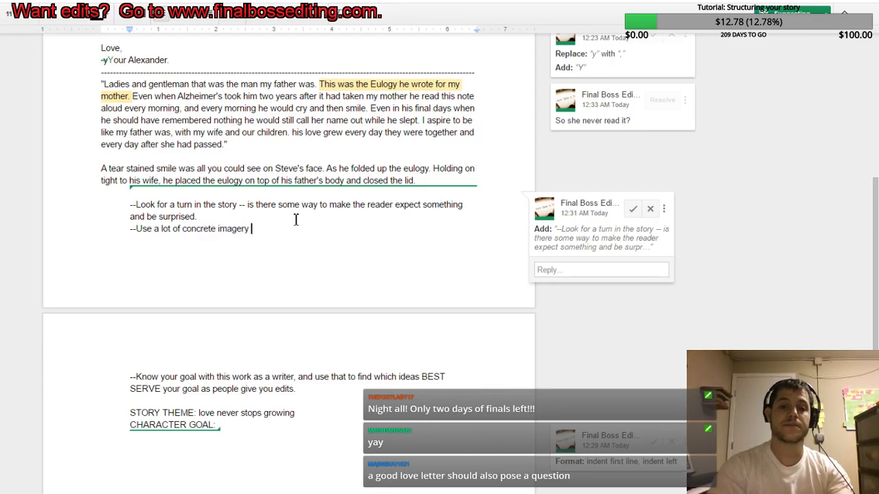
Step: Extend the concrete imagery note with "-- helps bring the reader into the emotions"
type(":)")
key("BackSpace")
key("BackSpace")
type("-")
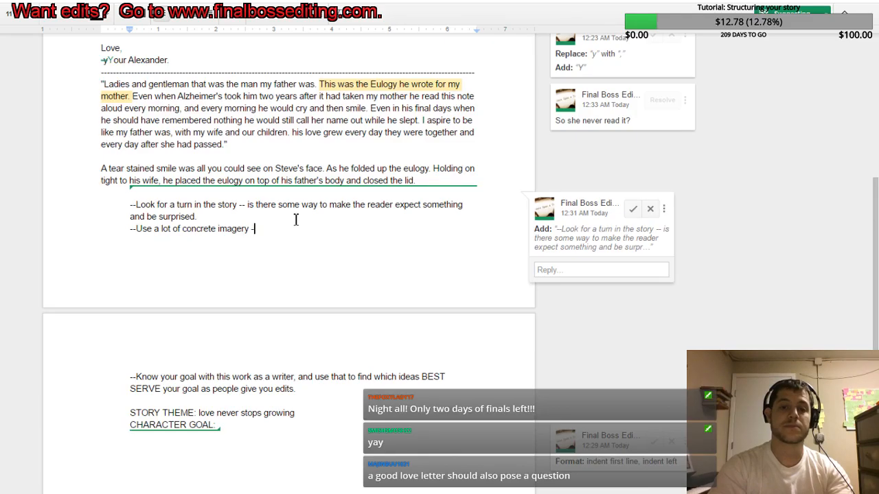
type("- helps bring th")
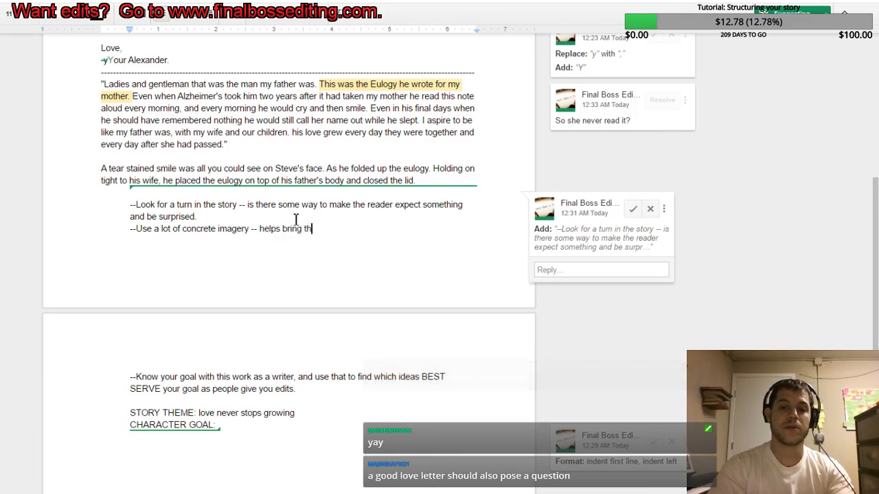
type("e reader into the emotions")
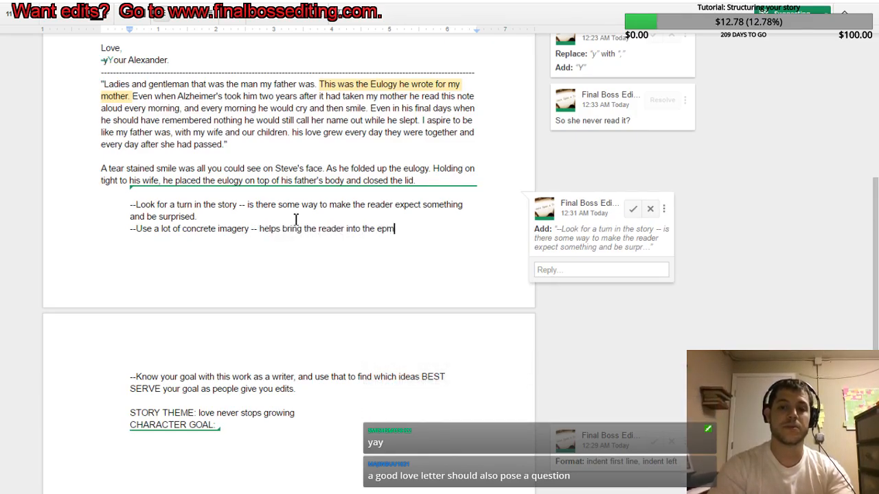